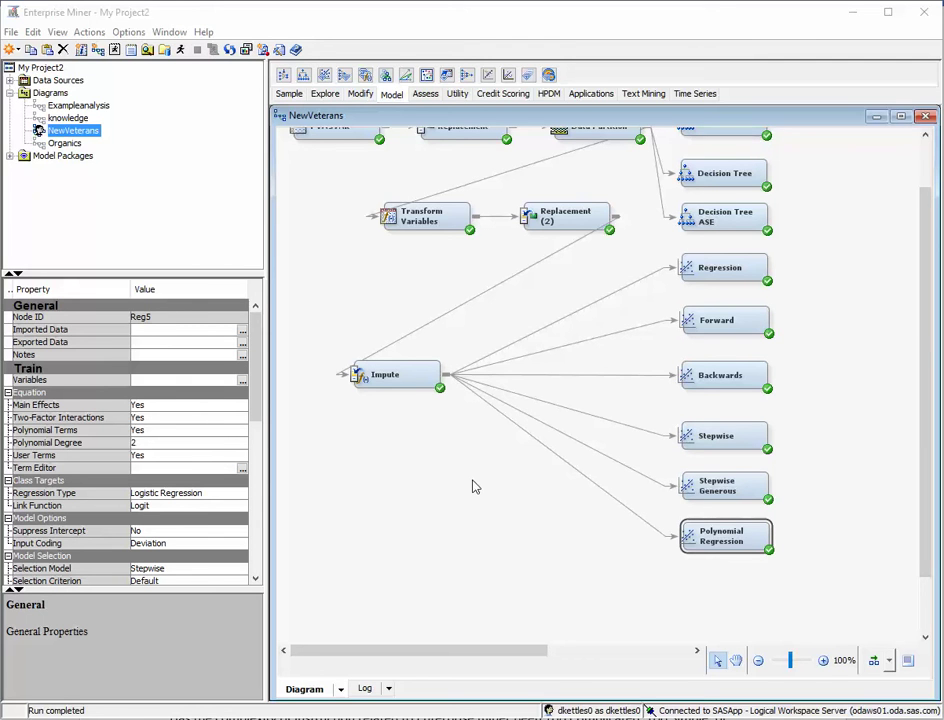
- Place a Neural Network node below Polynomial Regression and connect the Impute node to it
{"action": "left_click_drag", "start_coordinate": [921, 373], "coordinate": [929, 358]}
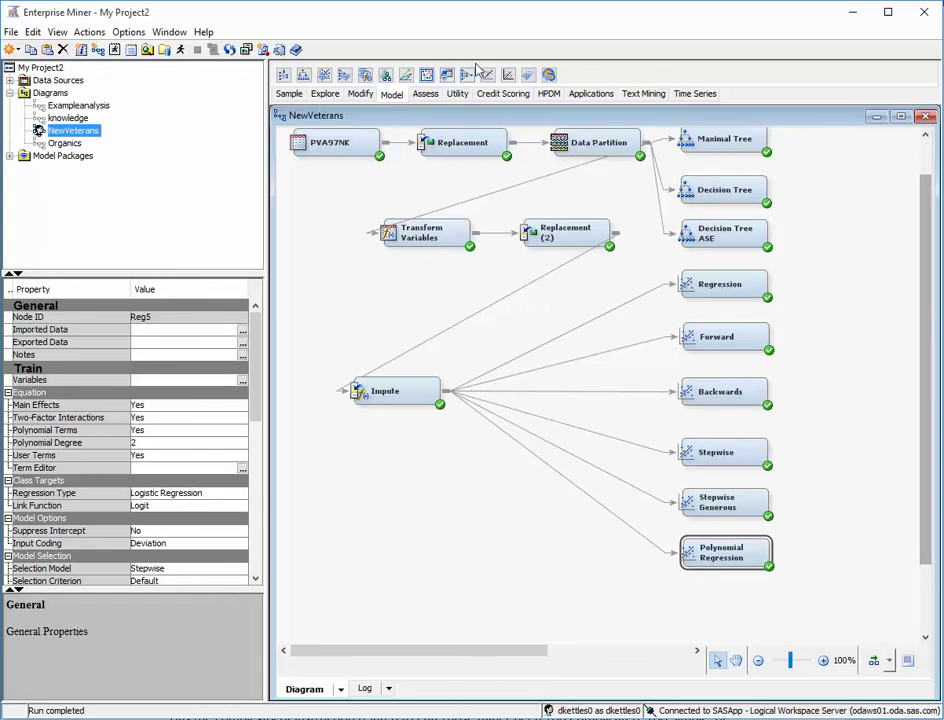
{"action": "left_click_drag", "start_coordinate": [466, 80], "coordinate": [718, 600]}
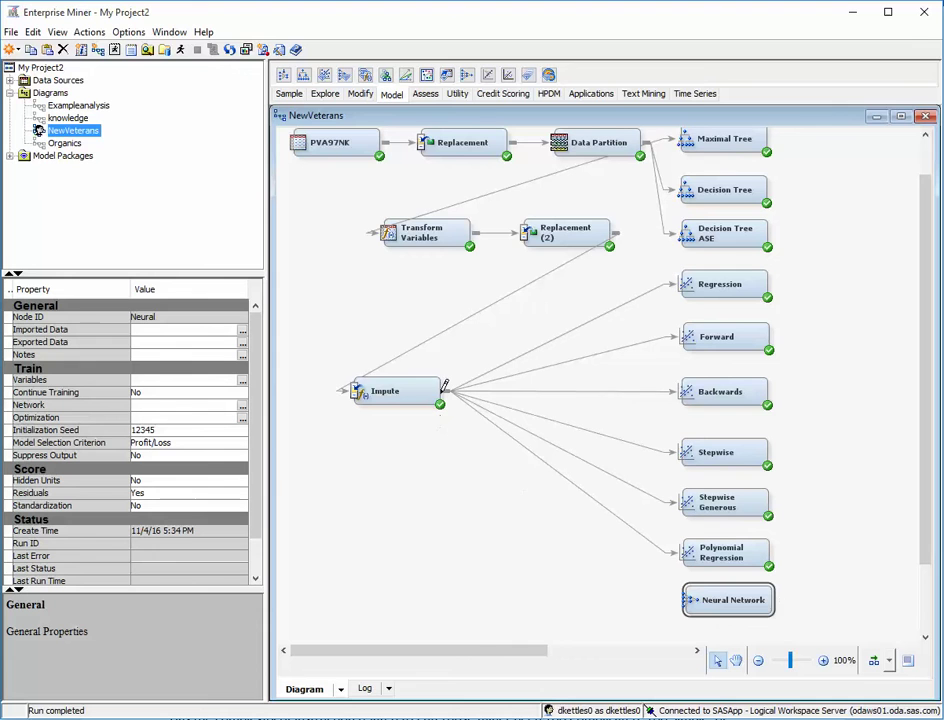
{"action": "left_click_drag", "start_coordinate": [447, 389], "coordinate": [682, 596]}
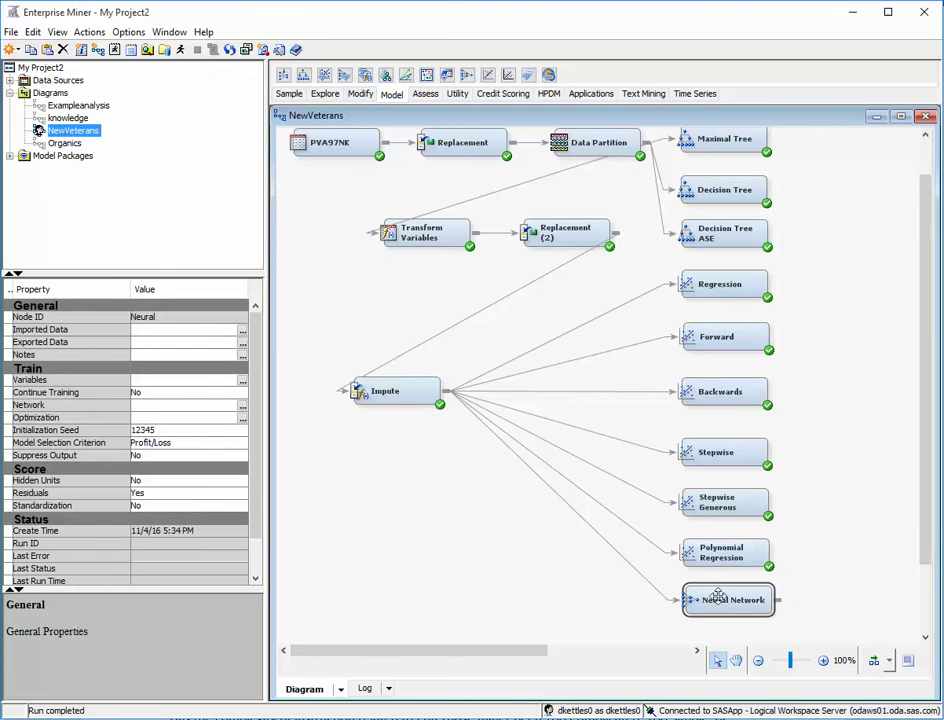
{"action": "scroll", "coordinate": [256, 365], "scroll_direction": "down", "scroll_amount": 1}
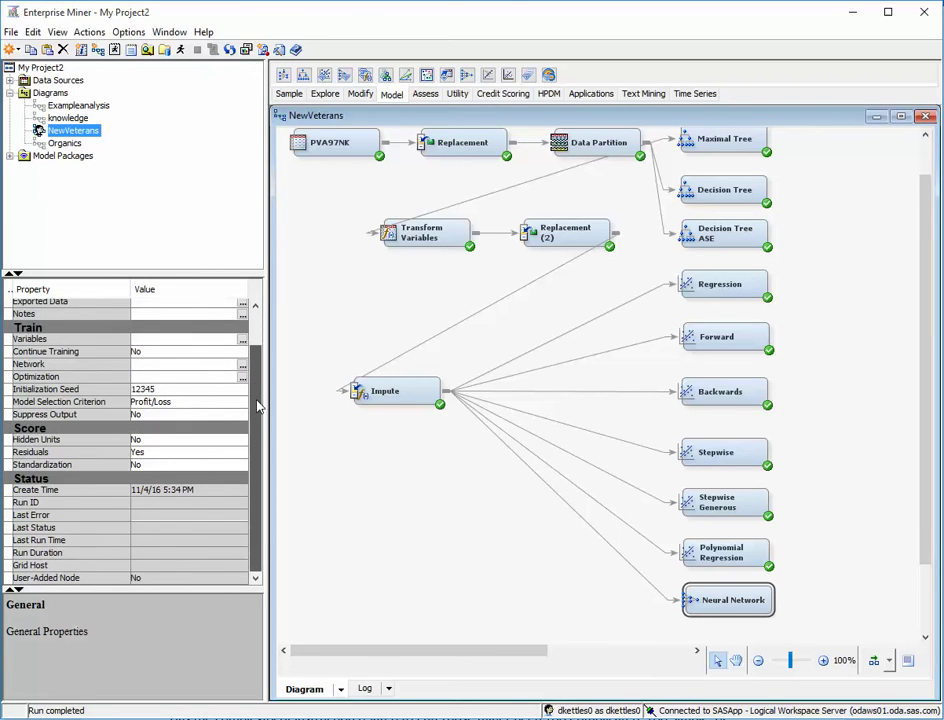
{"action": "scroll", "coordinate": [260, 378], "scroll_direction": "up", "scroll_amount": 1}
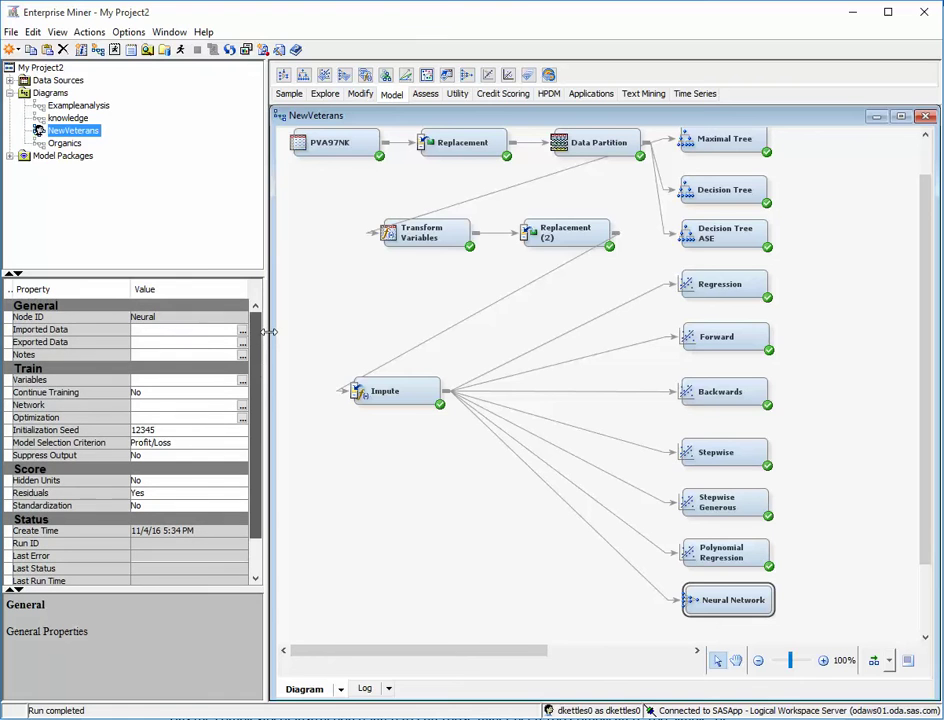
- Set Preliminary Training Enable to No in the Neural Network optimization settings
{"action": "left_click", "coordinate": [242, 419]}
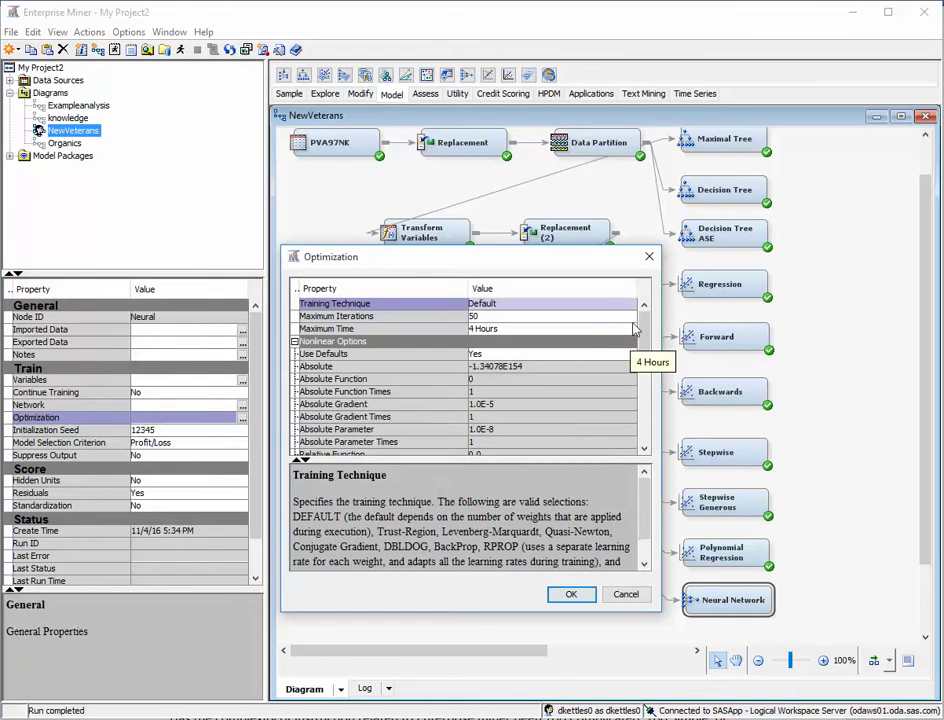
{"action": "left_click_drag", "start_coordinate": [643, 357], "coordinate": [648, 420]}
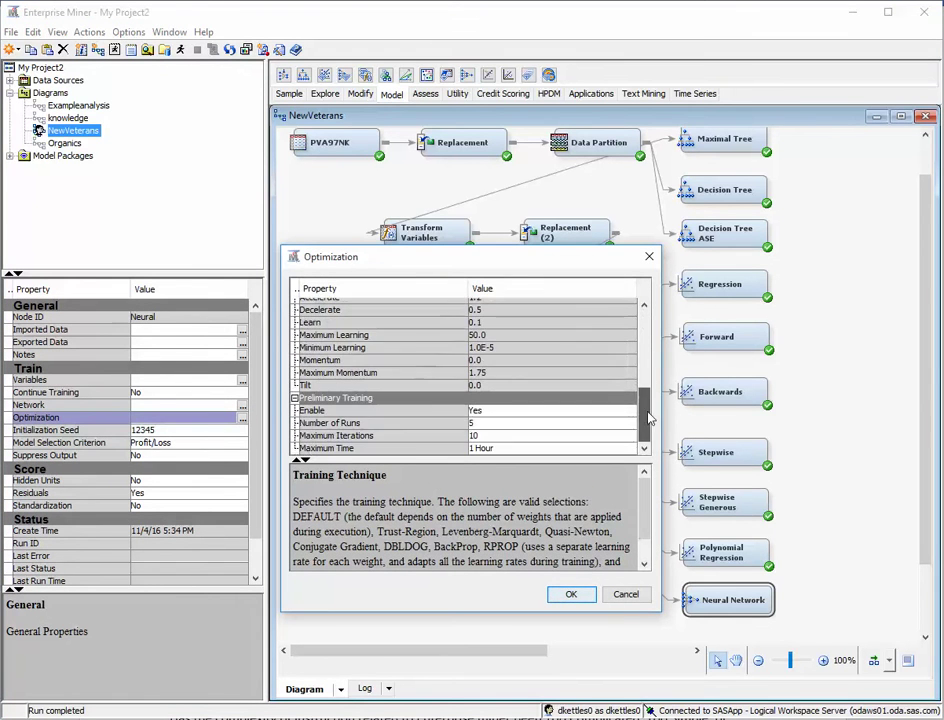
{"action": "left_click", "coordinate": [500, 411]}
{"action": "left_click", "coordinate": [505, 435]}
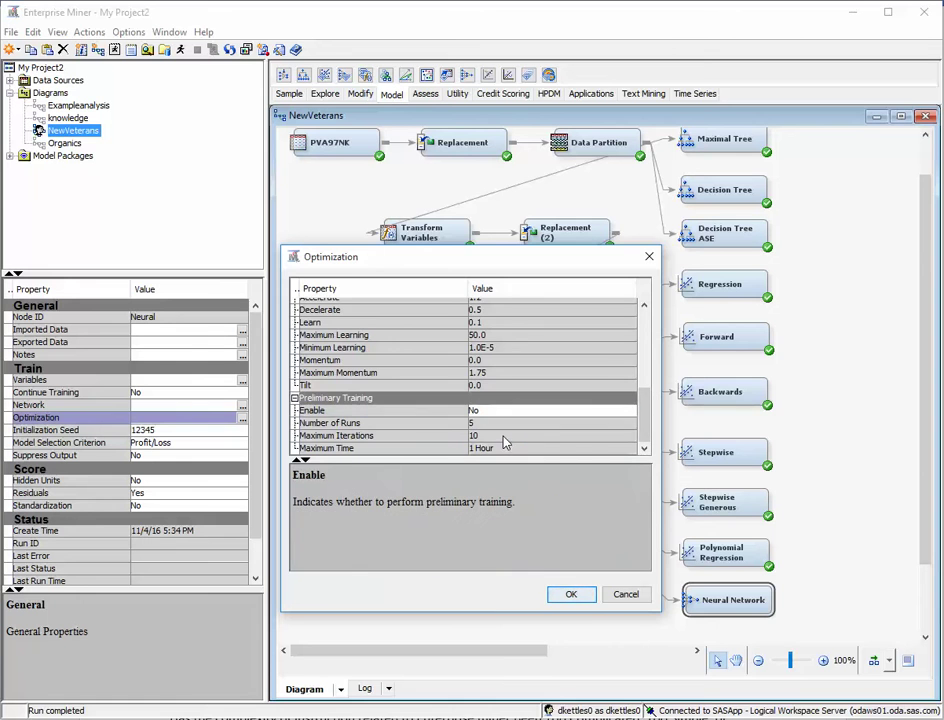
{"action": "left_click", "coordinate": [569, 594]}
- Run the Neural Network node and view its results
{"action": "right_click", "coordinate": [729, 603]}
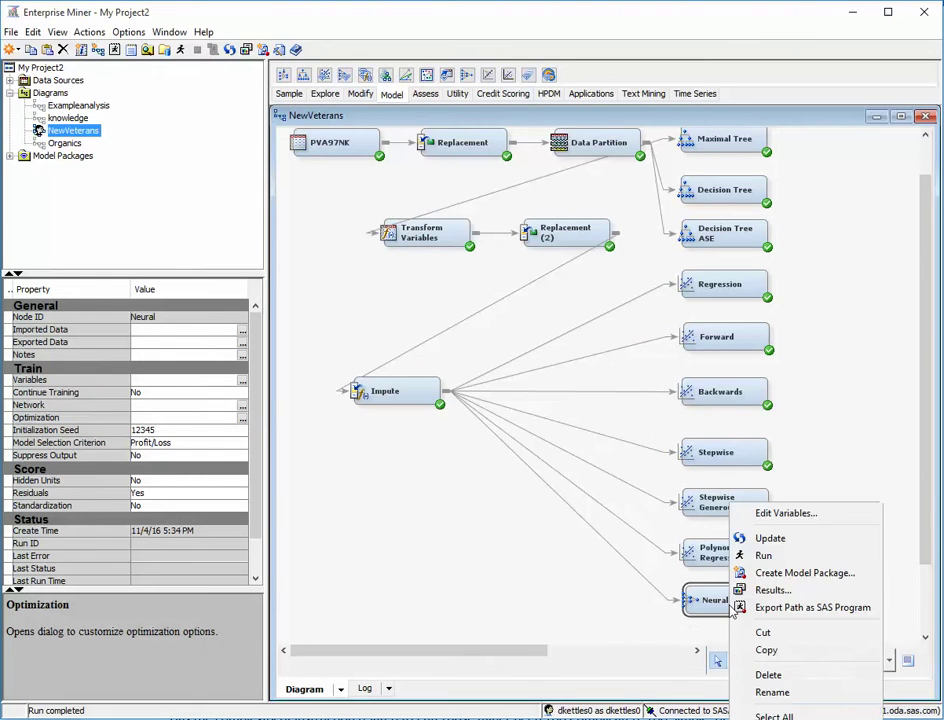
{"action": "left_click", "coordinate": [765, 551]}
{"action": "left_click", "coordinate": [570, 440]}
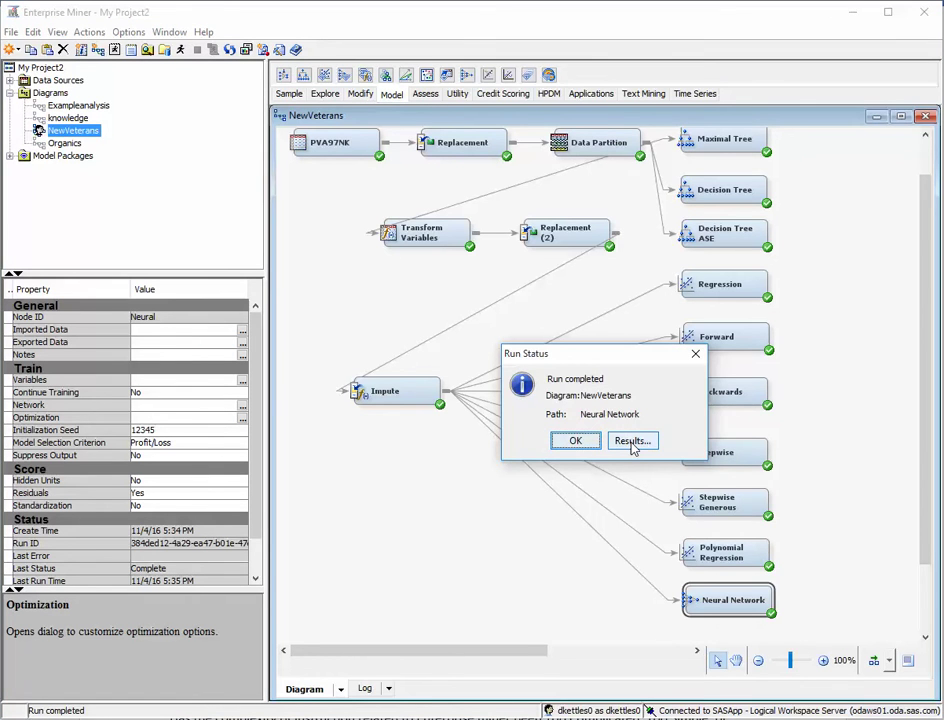
{"action": "left_click", "coordinate": [631, 442]}
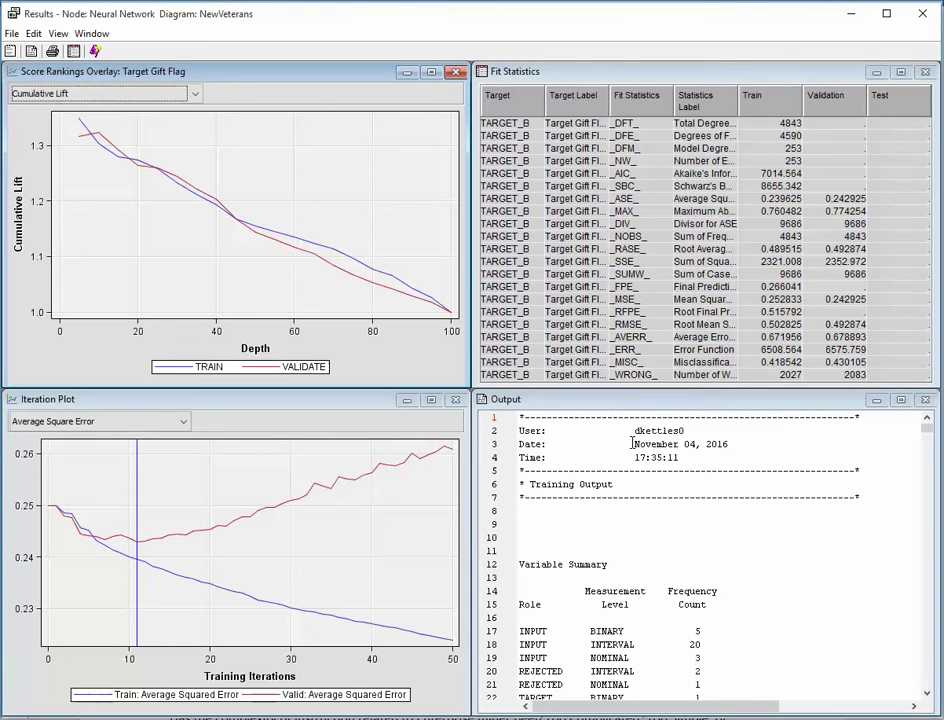
{"action": "left_click", "coordinate": [730, 203]}
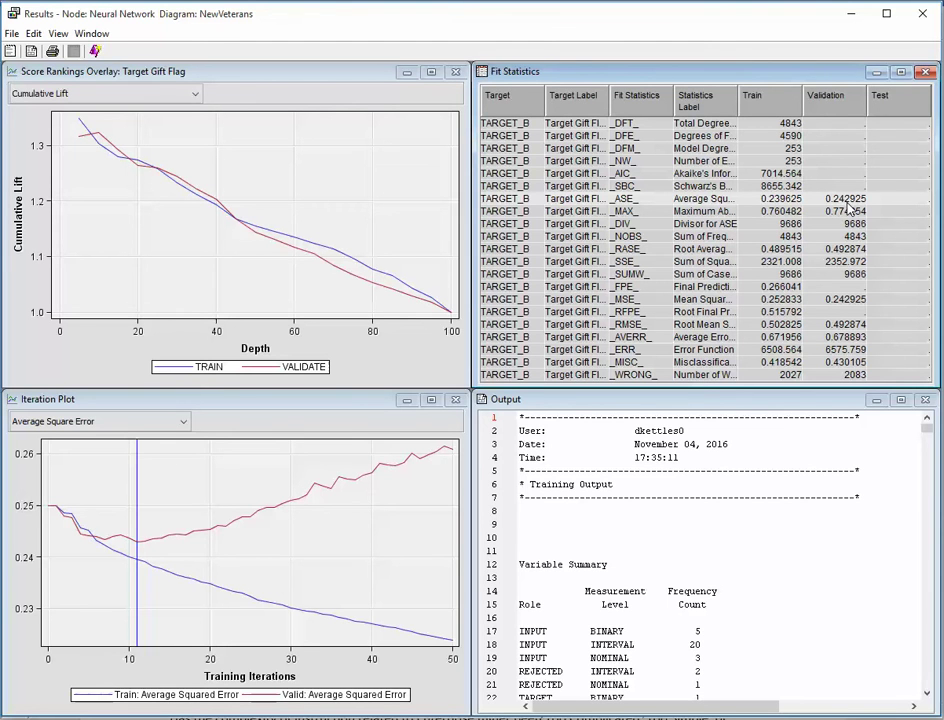
{"action": "left_click", "coordinate": [833, 363]}
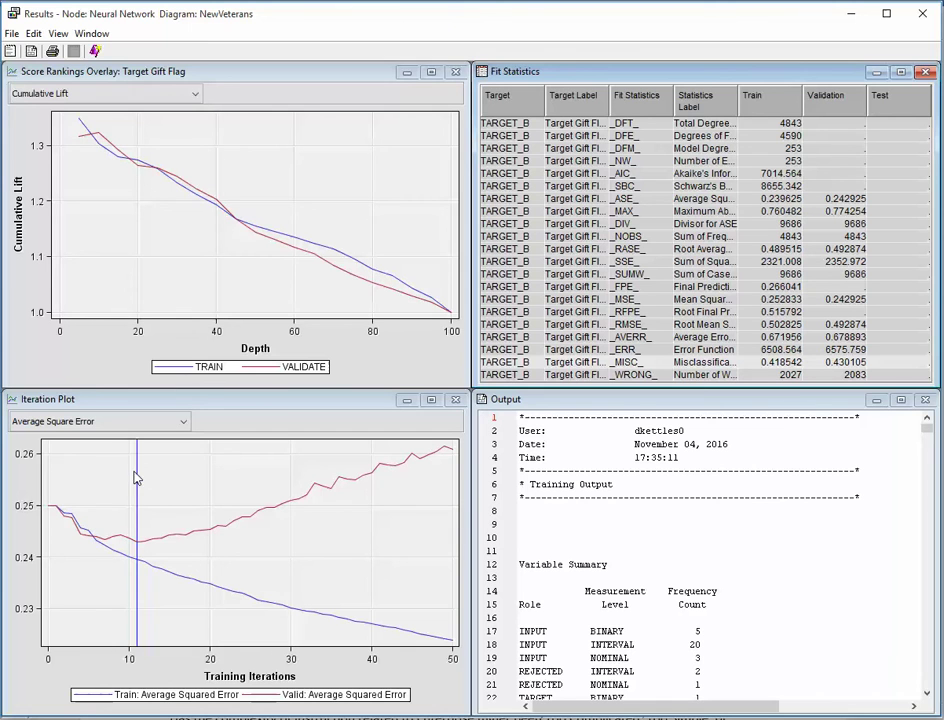
{"action": "mouse_move", "coordinate": [135, 605]}
{"action": "mouse_move", "coordinate": [140, 547]}
{"action": "mouse_move", "coordinate": [451, 455]}
{"action": "mouse_move", "coordinate": [455, 650]}
{"action": "mouse_move", "coordinate": [140, 517]}
{"action": "left_click", "coordinate": [900, 401]}
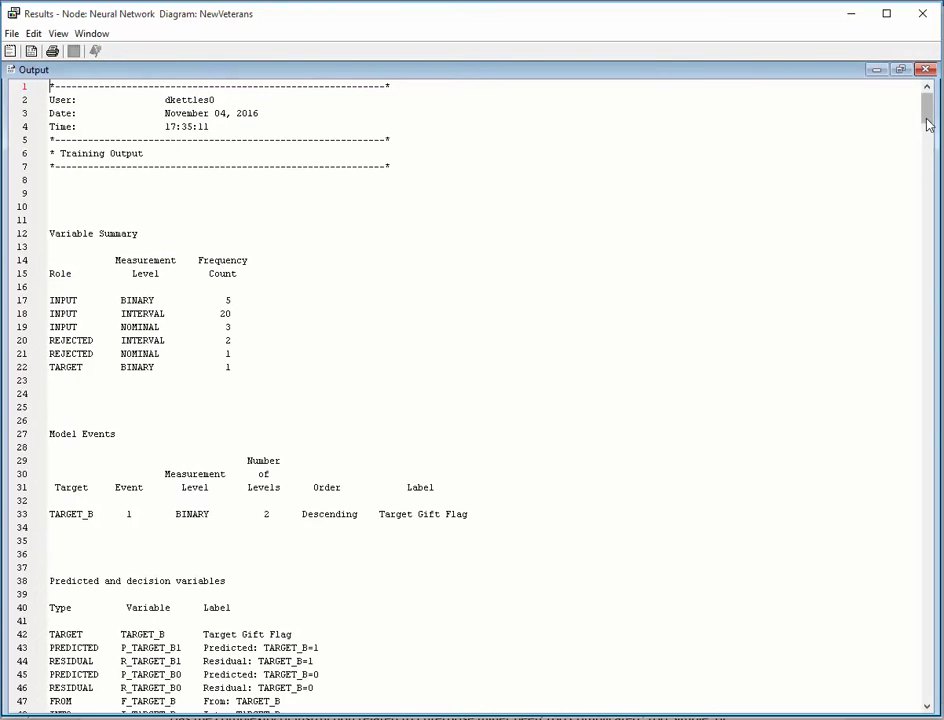
{"action": "left_click_drag", "start_coordinate": [927, 123], "coordinate": [925, 277]}
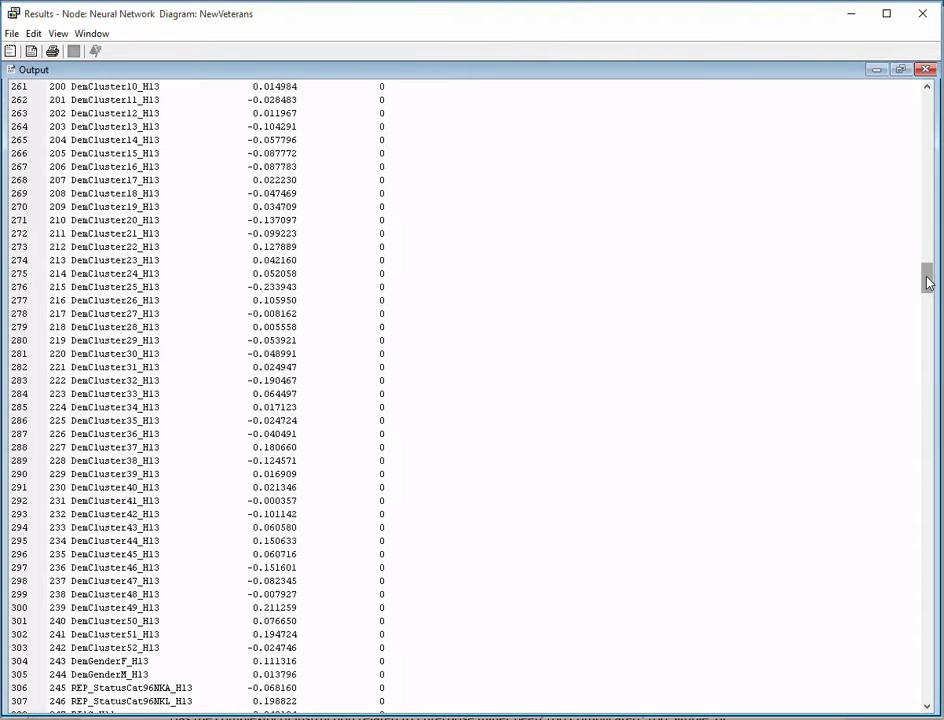
{"action": "left_click_drag", "start_coordinate": [923, 274], "coordinate": [926, 371]}
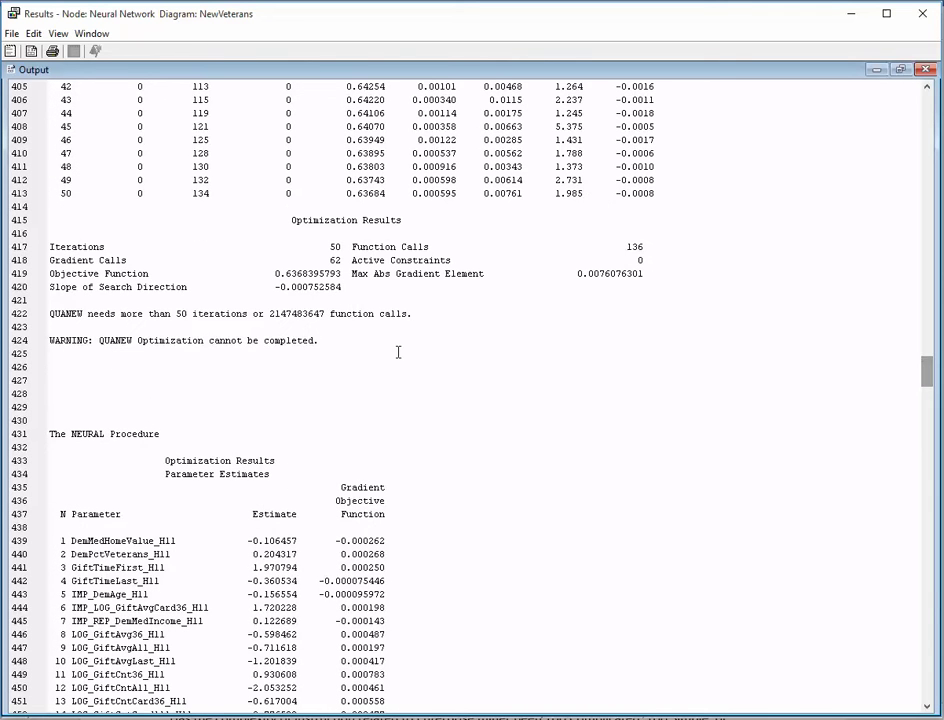
{"action": "left_click_drag", "start_coordinate": [50, 314], "coordinate": [366, 349]}
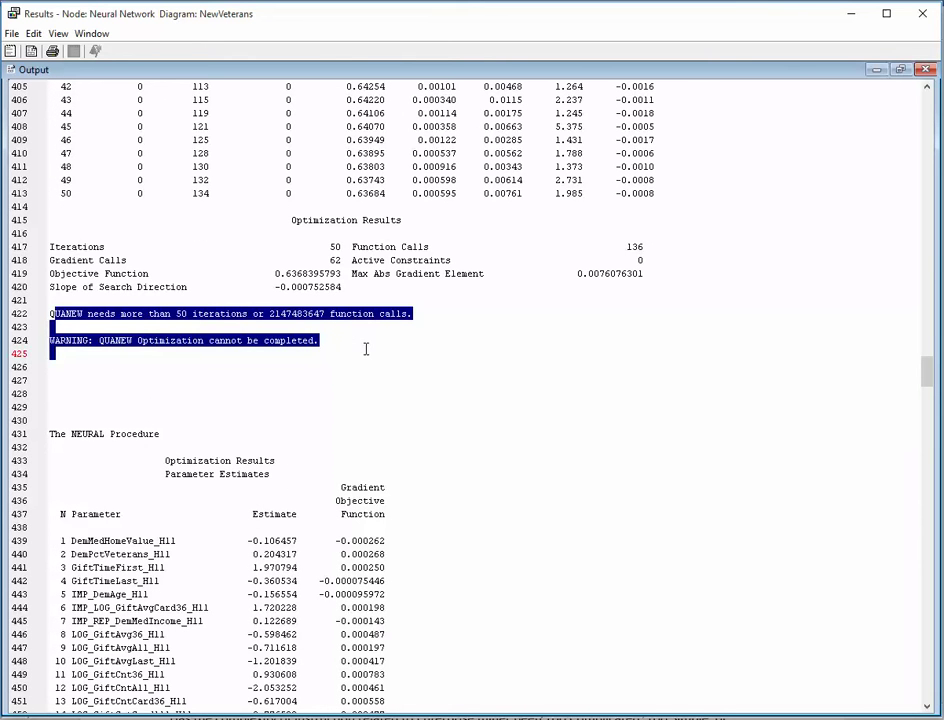
{"action": "left_click", "coordinate": [366, 349]}
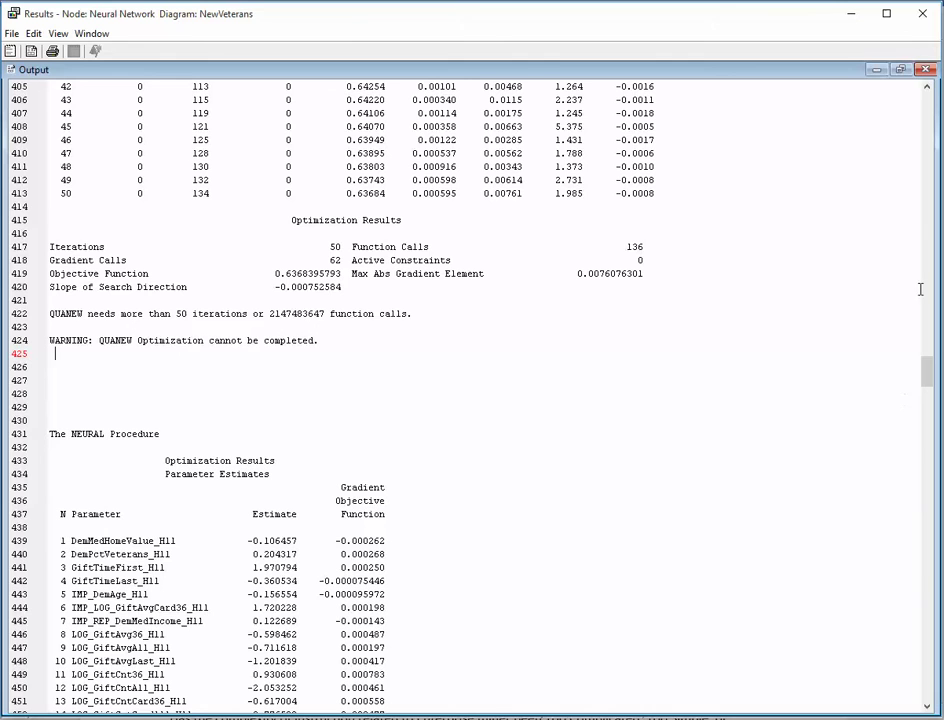
{"action": "left_click", "coordinate": [902, 70]}
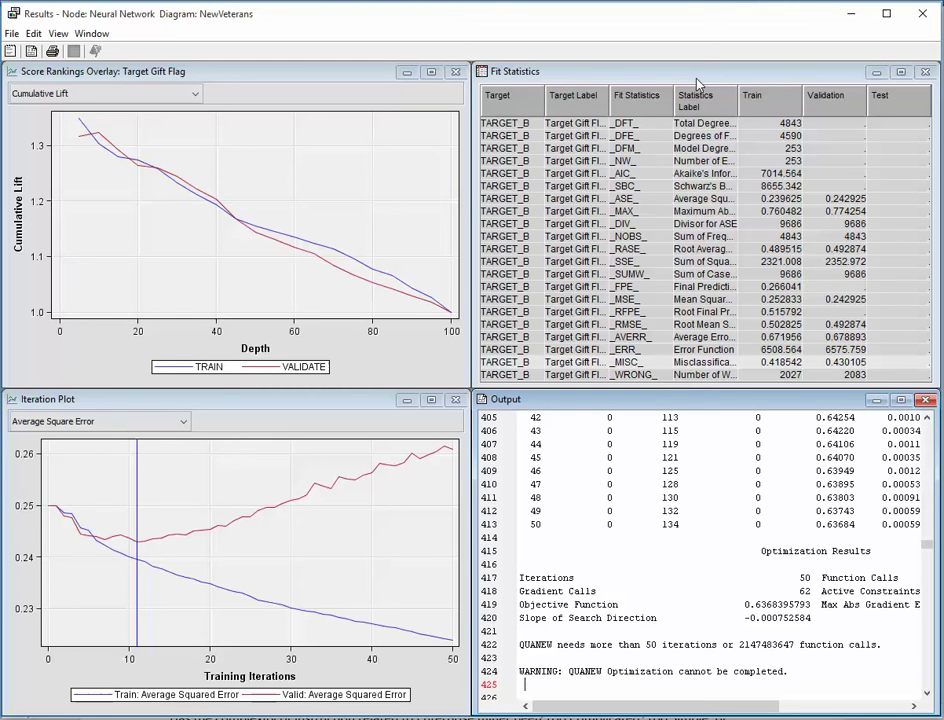
- Close the Neural Network results window
{"action": "left_click", "coordinate": [922, 14]}
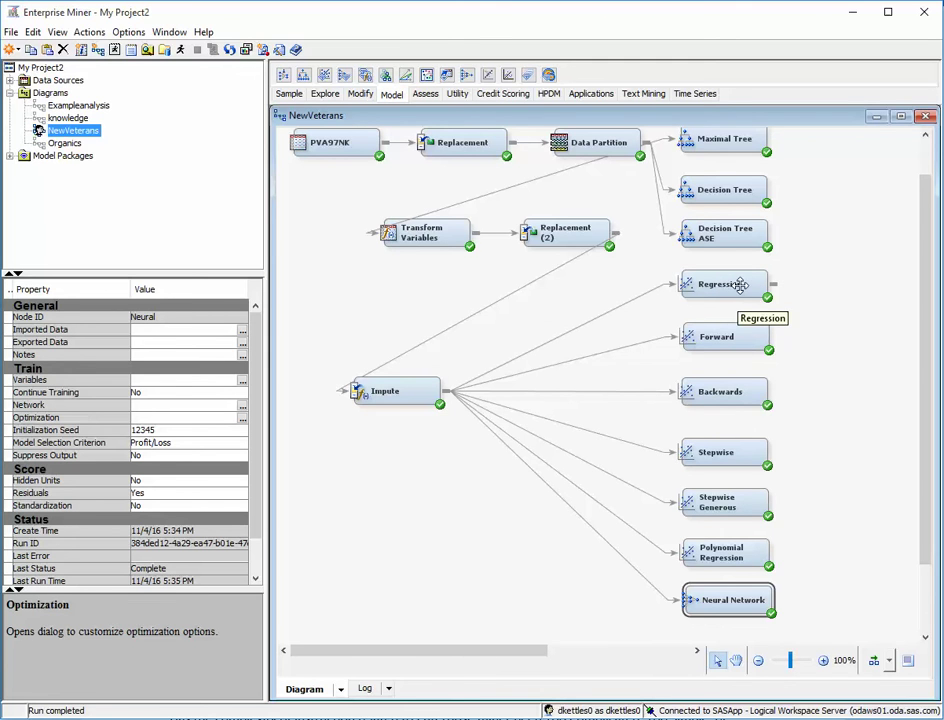
- Place a Neural Network (2) node to the right of the Stepwise Generous regression node
{"action": "left_click", "coordinate": [738, 285]}
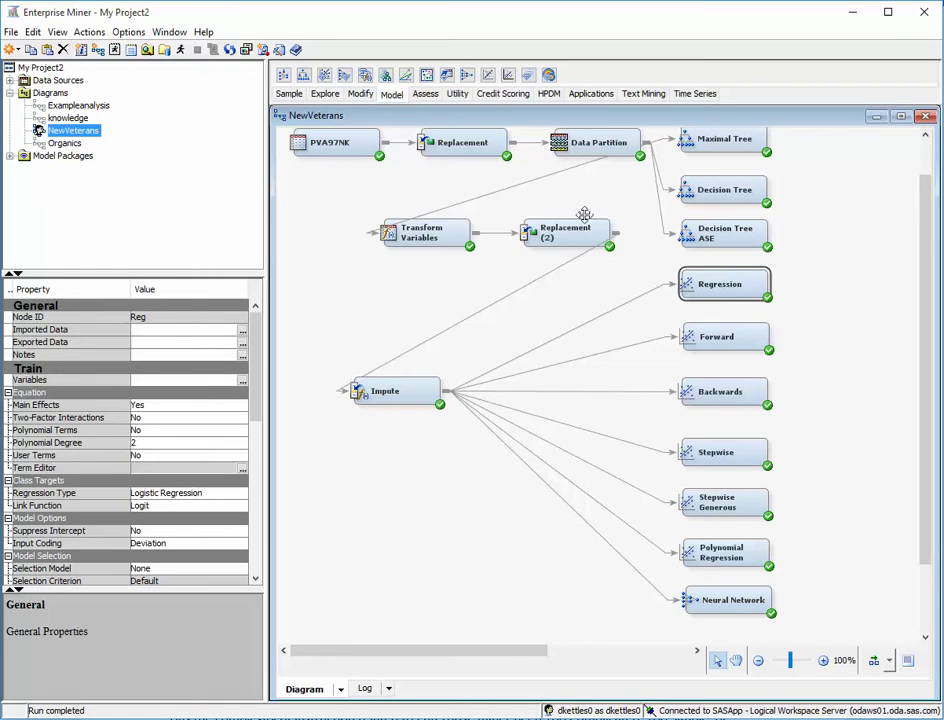
{"action": "left_click_drag", "start_coordinate": [467, 78], "coordinate": [812, 505]}
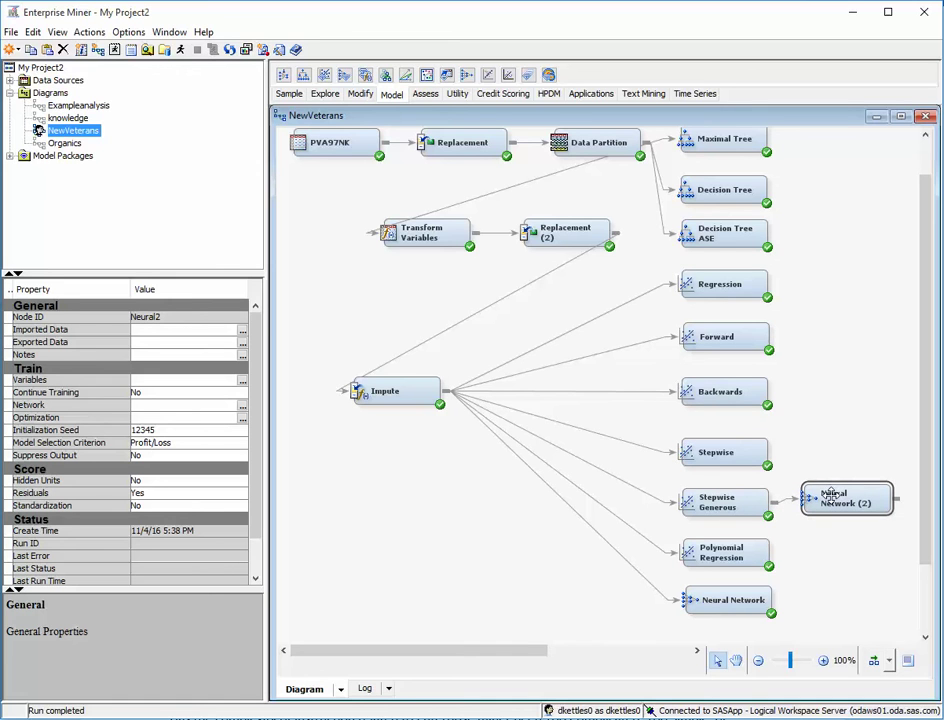
{"action": "left_click_drag", "start_coordinate": [826, 499], "coordinate": [830, 498]}
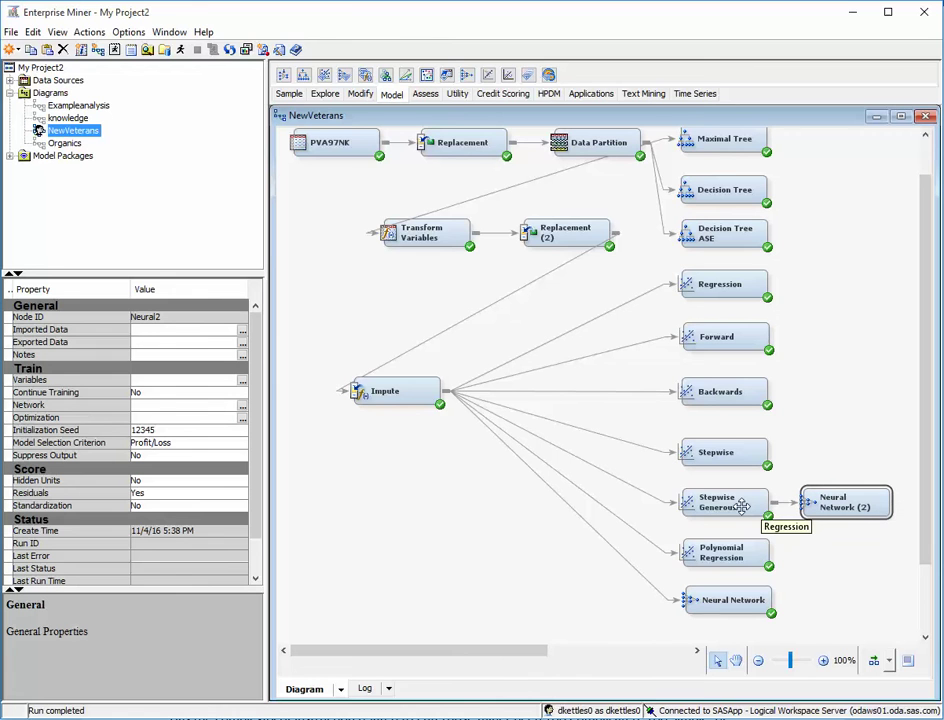
- Set Preliminary Training Enable to No in Neural Network (2)'s optimization settings
{"action": "left_click", "coordinate": [242, 417]}
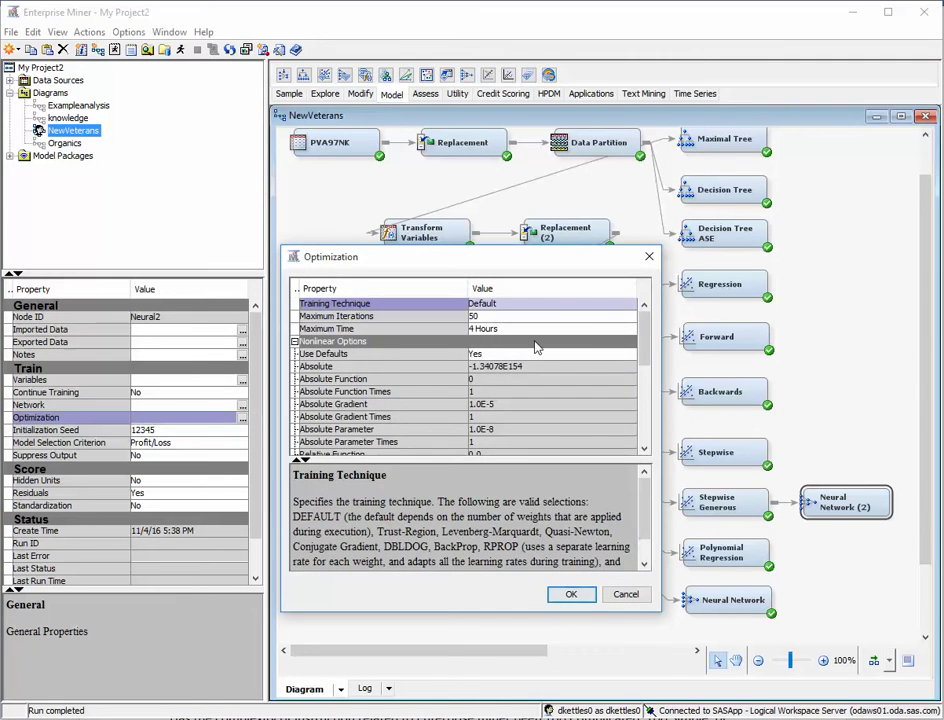
{"action": "left_click_drag", "start_coordinate": [650, 316], "coordinate": [648, 398]}
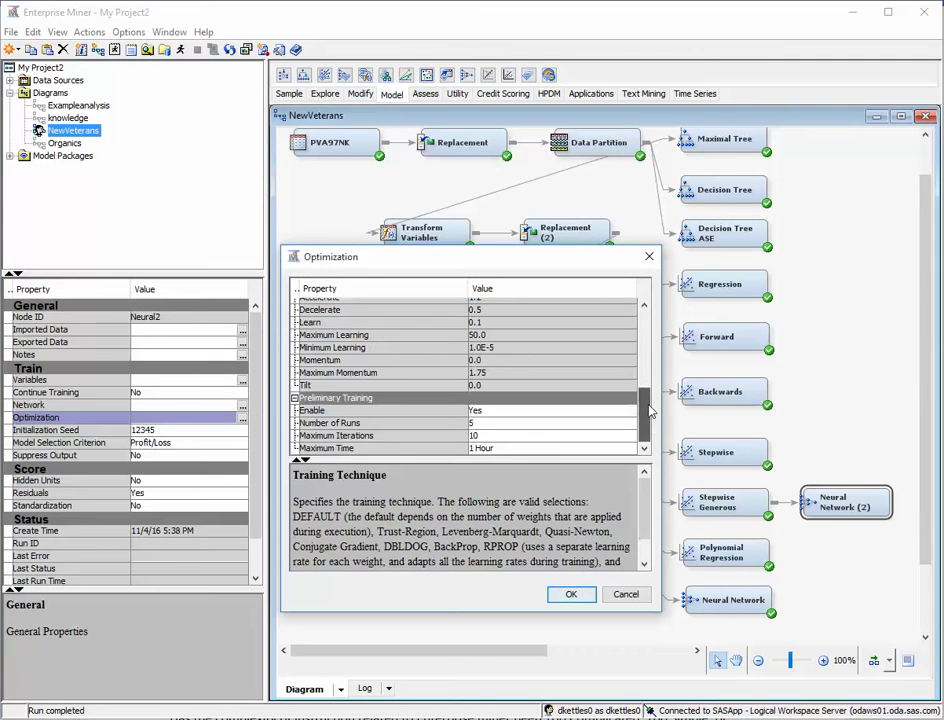
{"action": "left_click", "coordinate": [500, 411]}
{"action": "left_click", "coordinate": [483, 437]}
{"action": "left_click", "coordinate": [569, 594]}
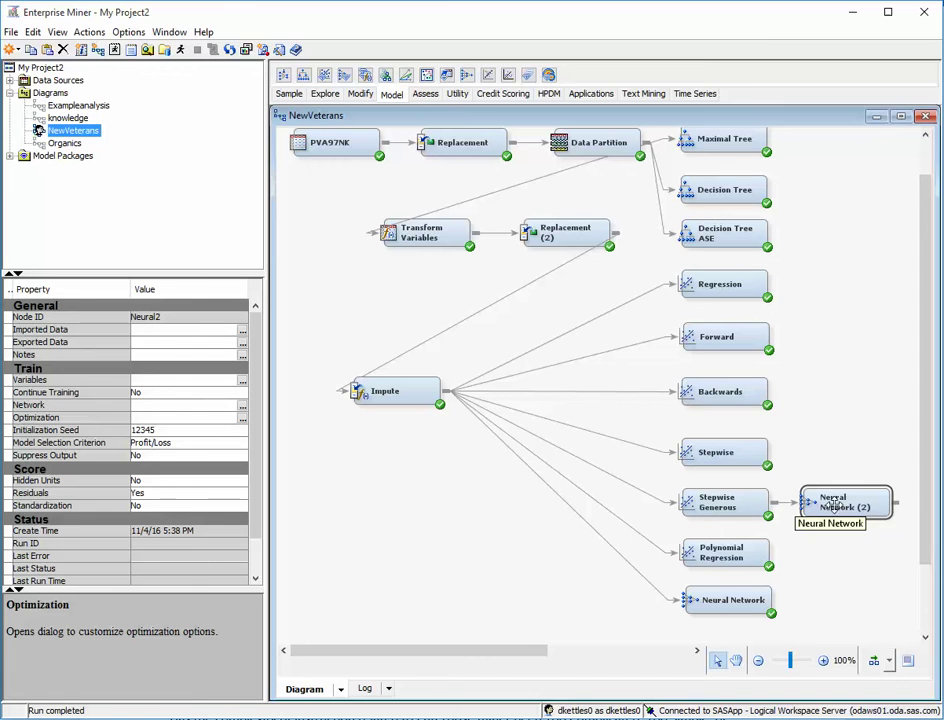
- Rename the Neural Network (2) node to 'Neural Generous'
{"action": "right_click", "coordinate": [843, 494]}
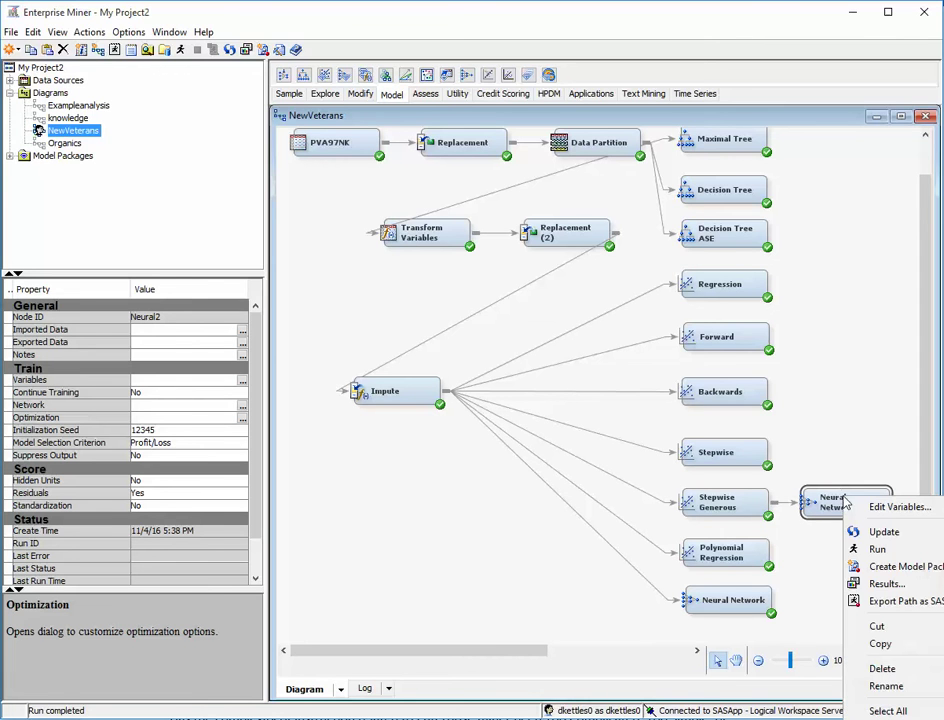
{"action": "left_click", "coordinate": [848, 684]}
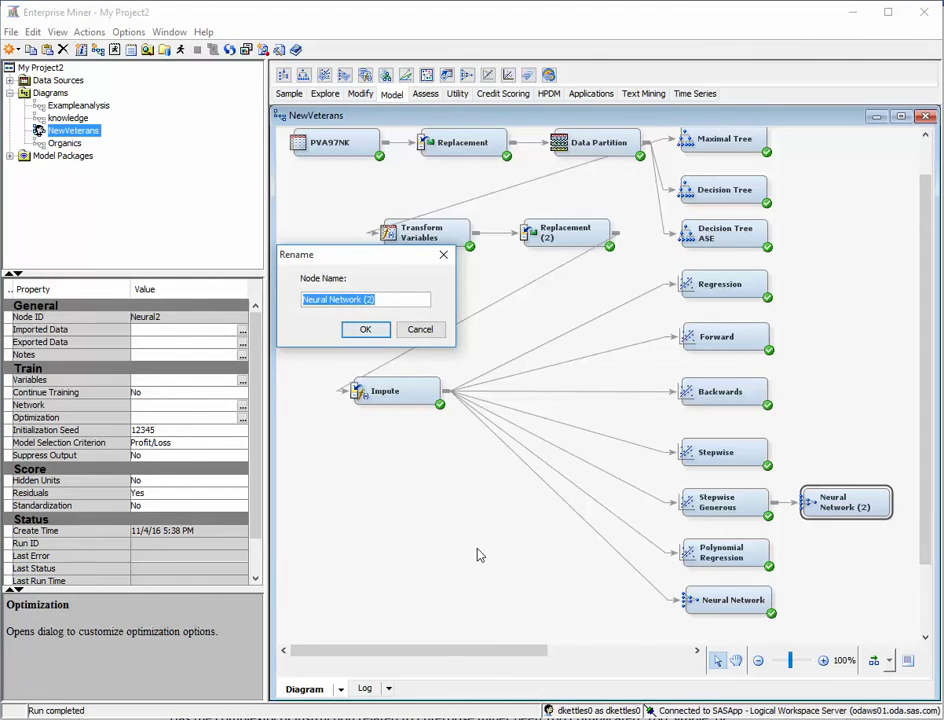
{"action": "type", "text": "Neural Generous"}
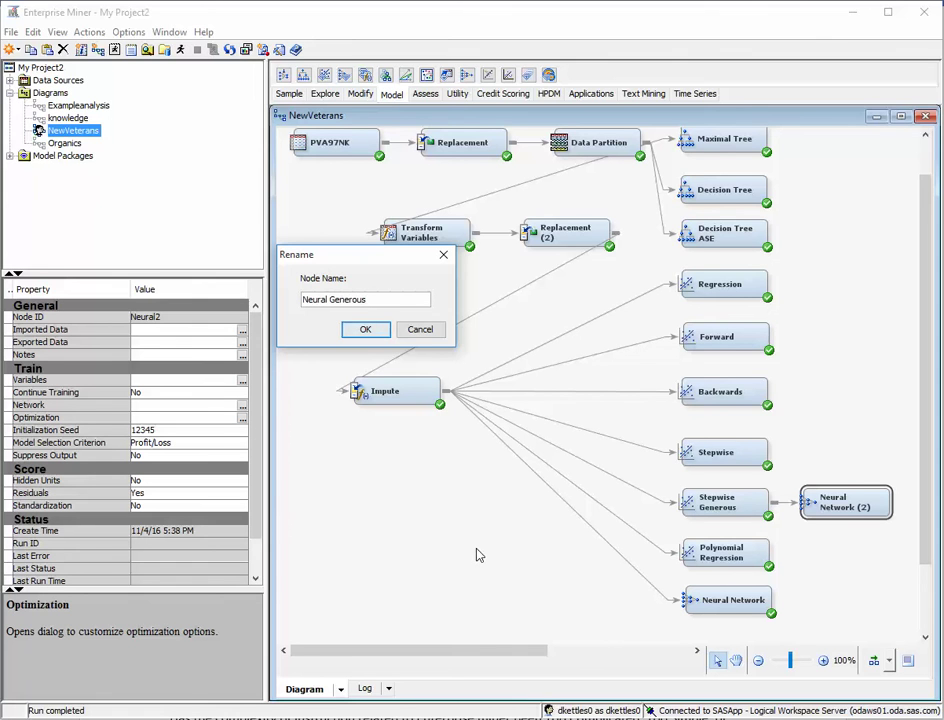
{"action": "left_click", "coordinate": [365, 329]}
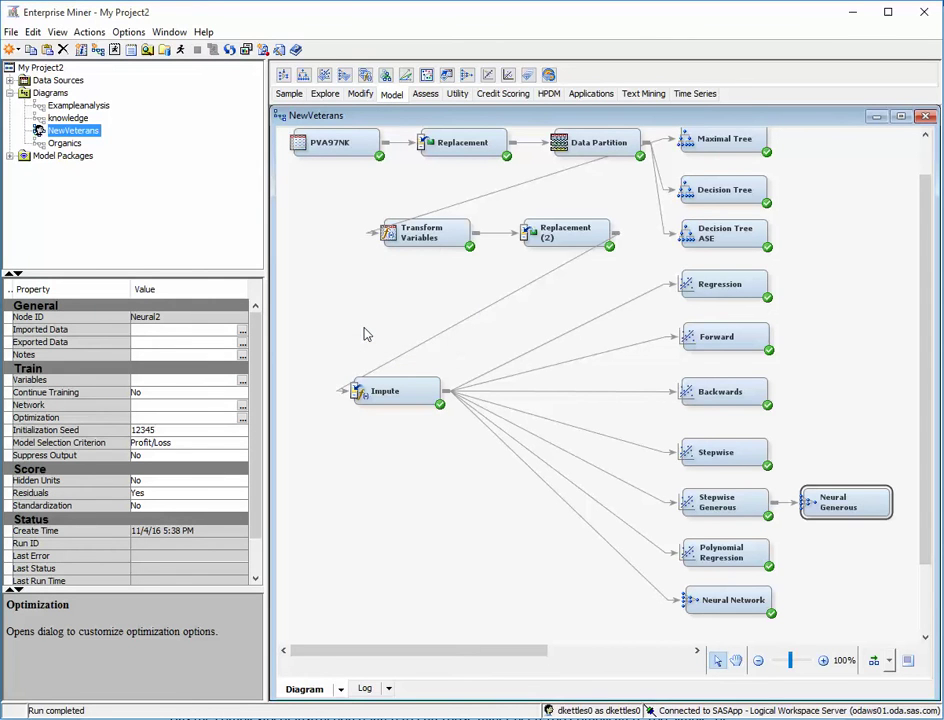
{"action": "left_click", "coordinate": [737, 492]}
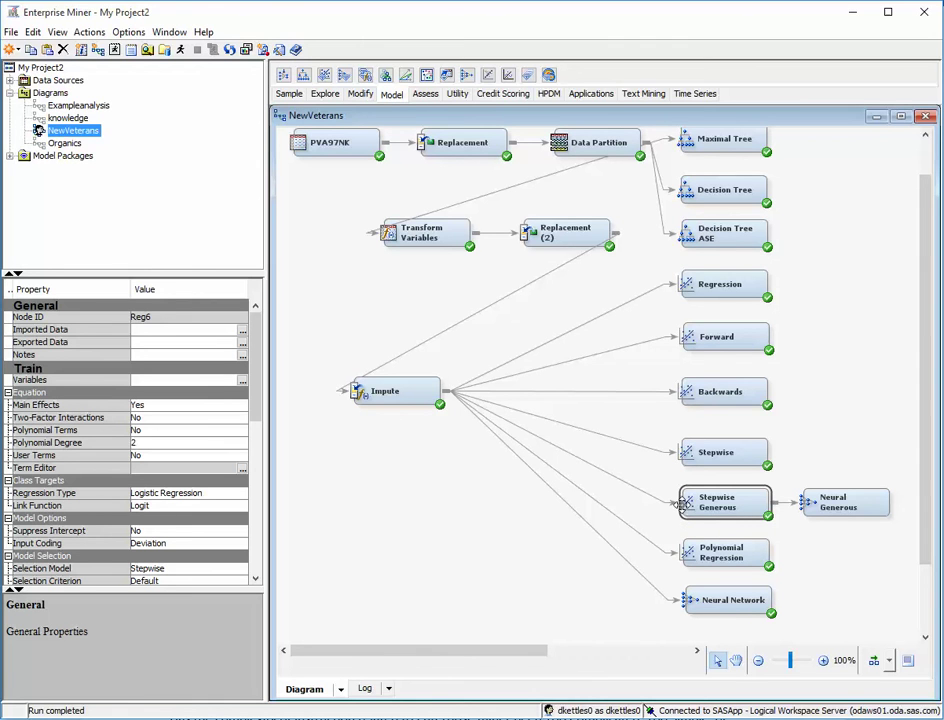
{"action": "left_click", "coordinate": [833, 500]}
{"action": "left_click_drag", "start_coordinate": [838, 505], "coordinate": [840, 504]}
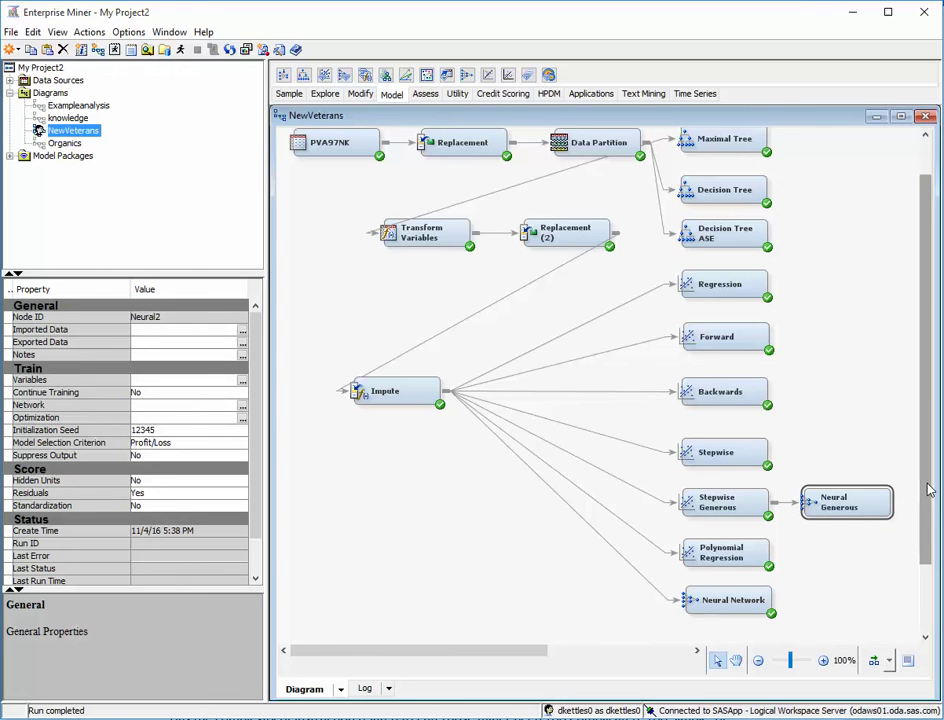
- Run the path ending at the Neural Generous node and confirm
{"action": "right_click", "coordinate": [845, 499]}
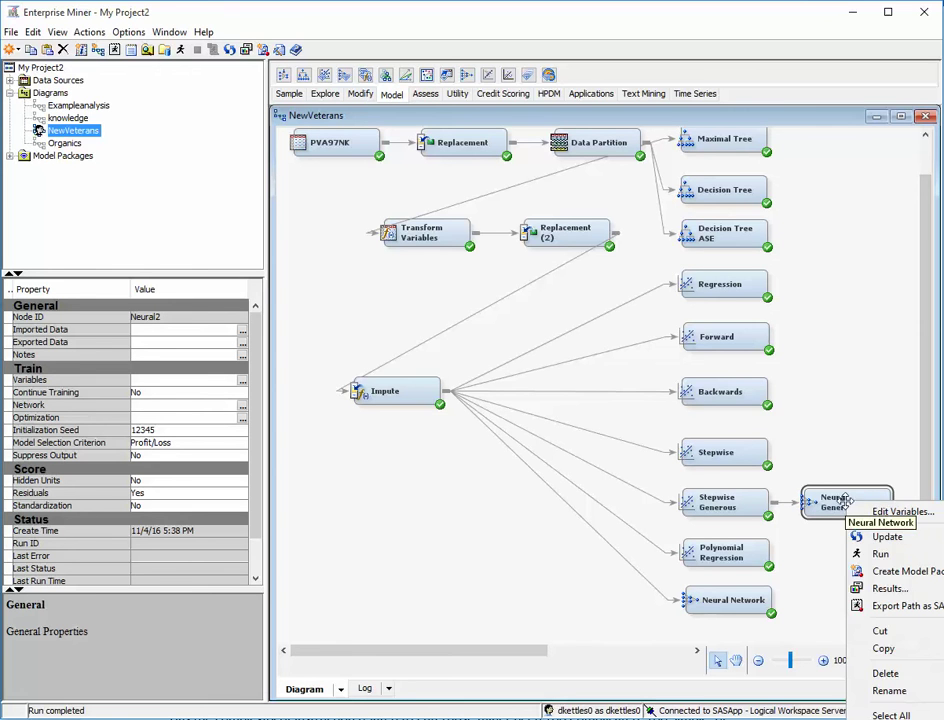
{"action": "left_click", "coordinate": [880, 553]}
{"action": "left_click", "coordinate": [571, 440]}
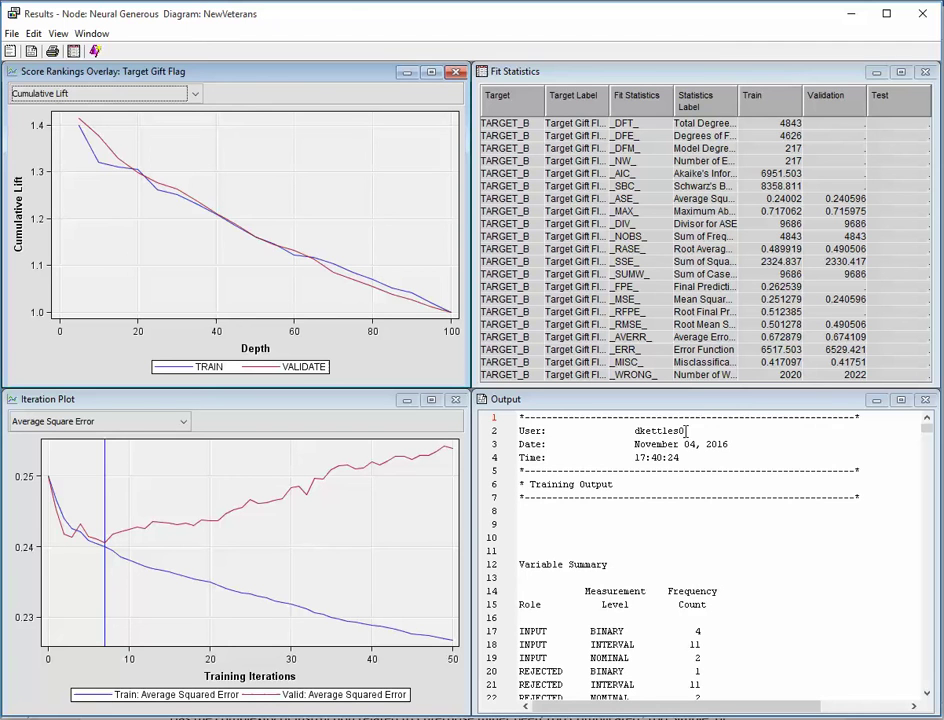
- Widen the Statistics Label column in the Neural Generous Fit Statistics table
{"action": "left_click", "coordinate": [765, 150]}
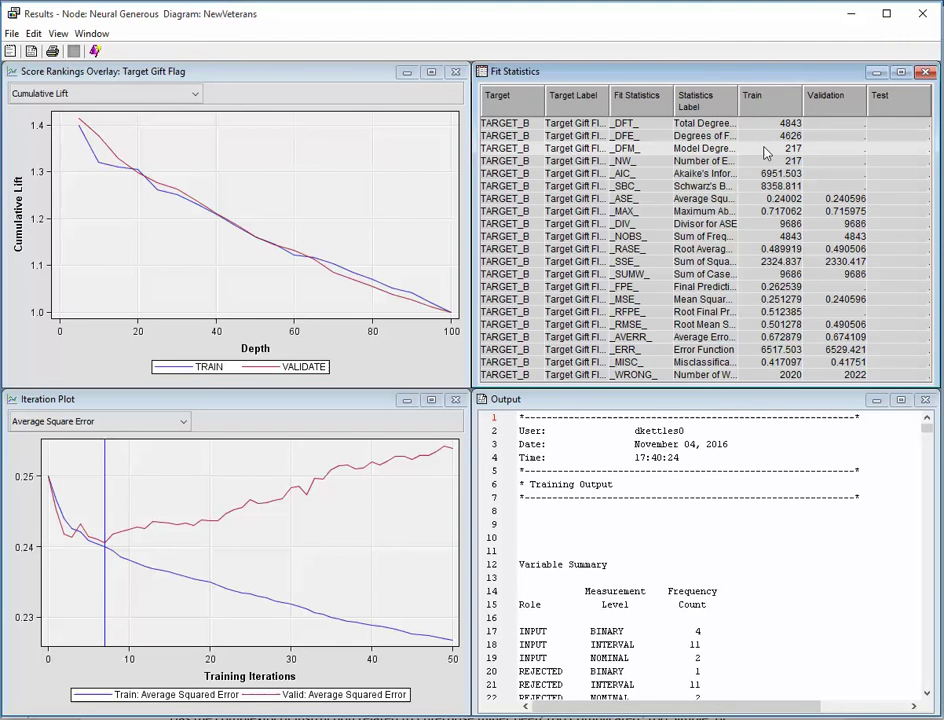
{"action": "left_click_drag", "start_coordinate": [735, 97], "coordinate": [767, 96]}
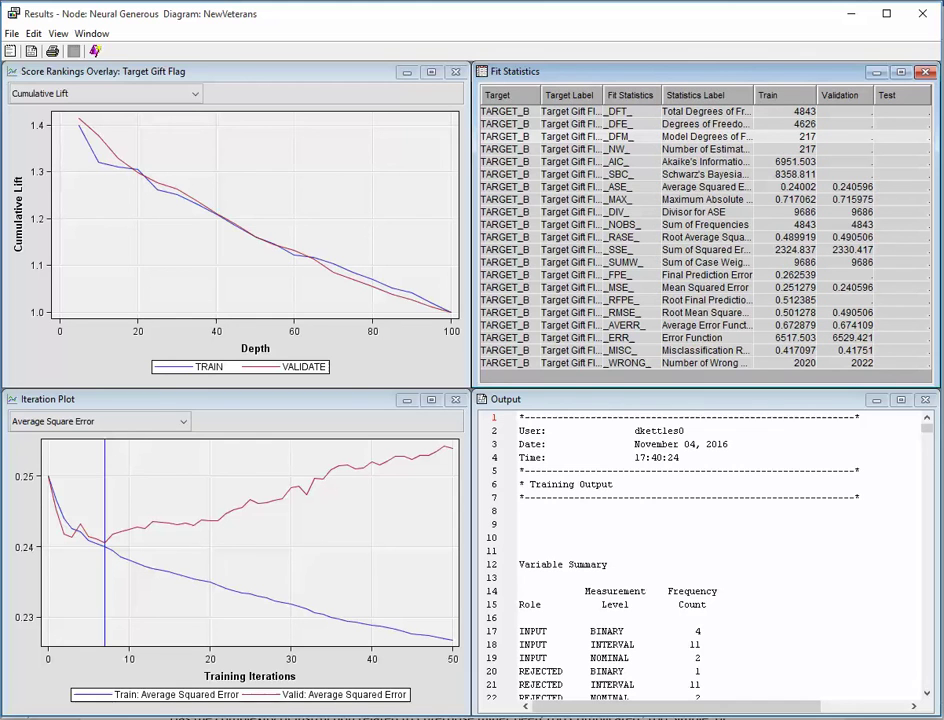
{"action": "mouse_move", "coordinate": [927, 430]}
{"action": "left_mouse_down"}
{"action": "mouse_move", "coordinate": [920, 516]}
{"action": "mouse_move", "coordinate": [930, 453]}
{"action": "left_mouse_up"}
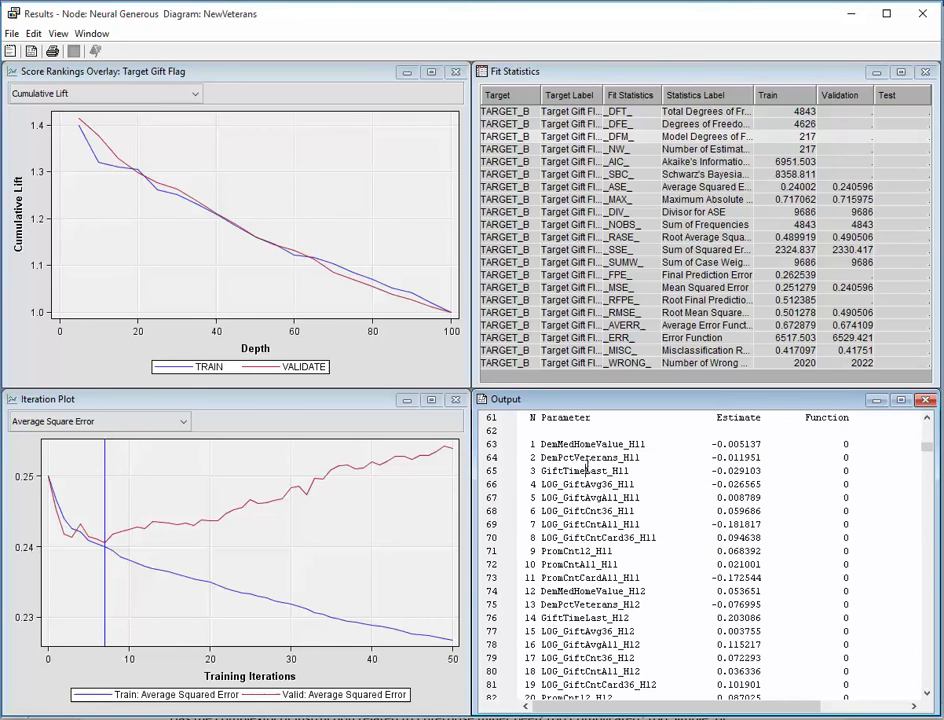
- Review the Neural Generous output's parameter estimates and return to the Fit Statistics table
{"action": "left_click_drag", "start_coordinate": [587, 470], "coordinate": [620, 537]}
{"action": "left_click", "coordinate": [620, 537]}
{"action": "mouse_move", "coordinate": [108, 592]}
{"action": "left_click", "coordinate": [872, 352]}
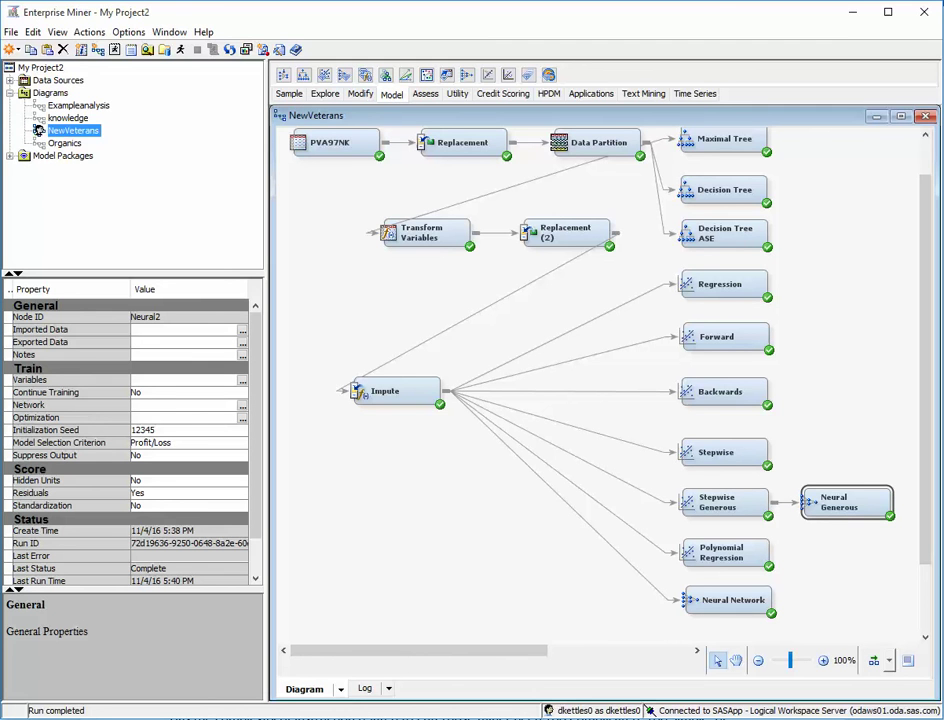
- Scroll the diagram right to show the right-hand model nodes, including Neural Generous
{"action": "mouse_move", "coordinate": [933, 280]}
{"action": "left_mouse_down"}
{"action": "mouse_move", "coordinate": [933, 260]}
{"action": "mouse_move", "coordinate": [932, 270]}
{"action": "left_mouse_up"}
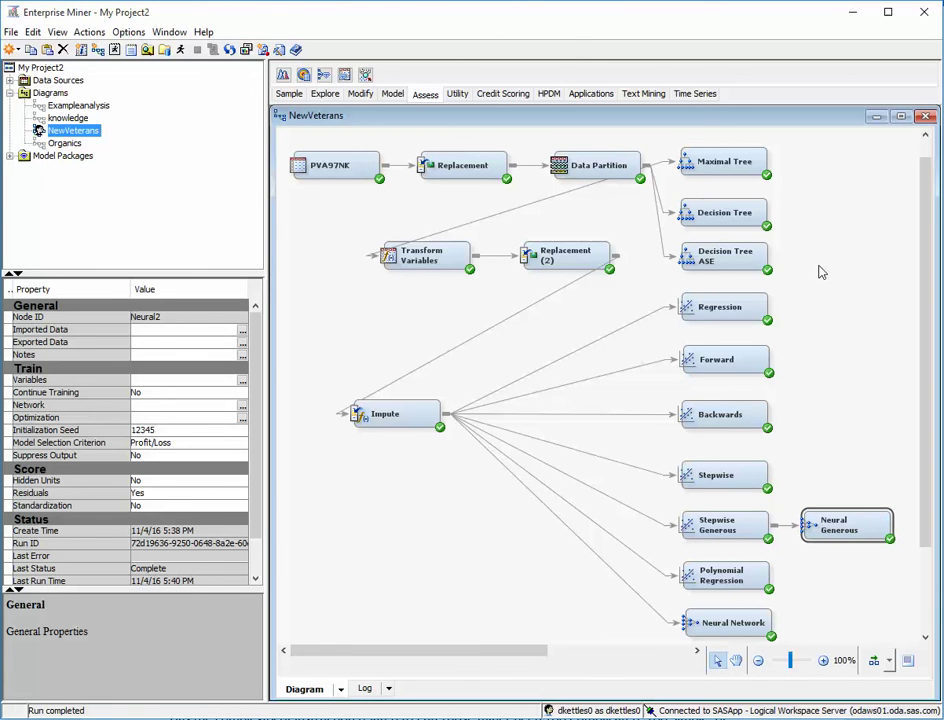
{"action": "left_click_drag", "start_coordinate": [516, 652], "coordinate": [594, 660]}
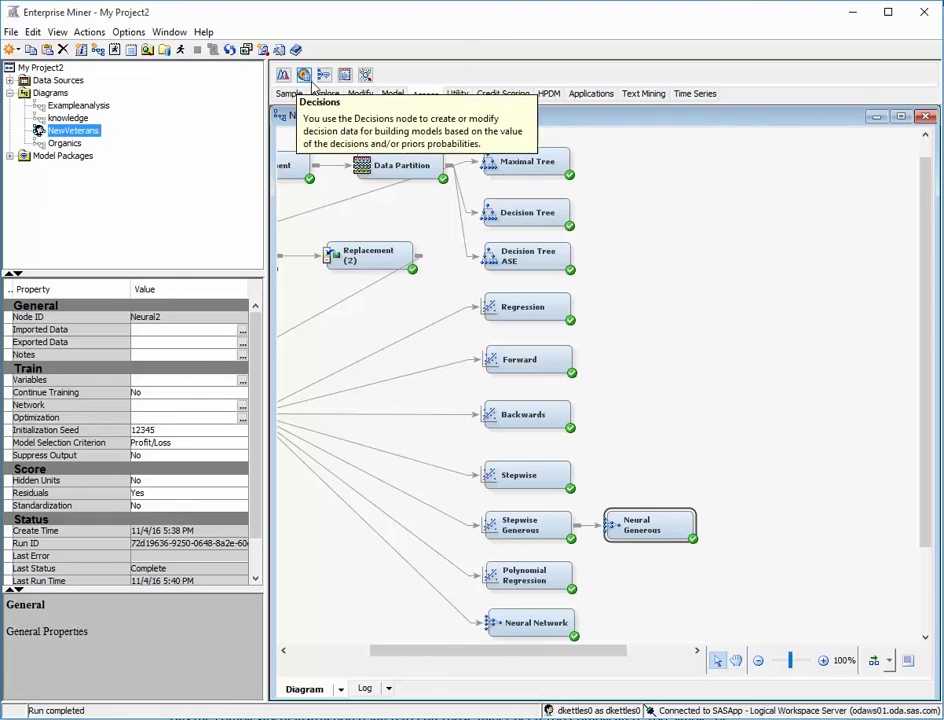
- Place a Model Comparison node and connect all eleven models, from Maximal Tree to Neural Network, to it
{"action": "left_click_drag", "start_coordinate": [324, 75], "coordinate": [710, 356]}
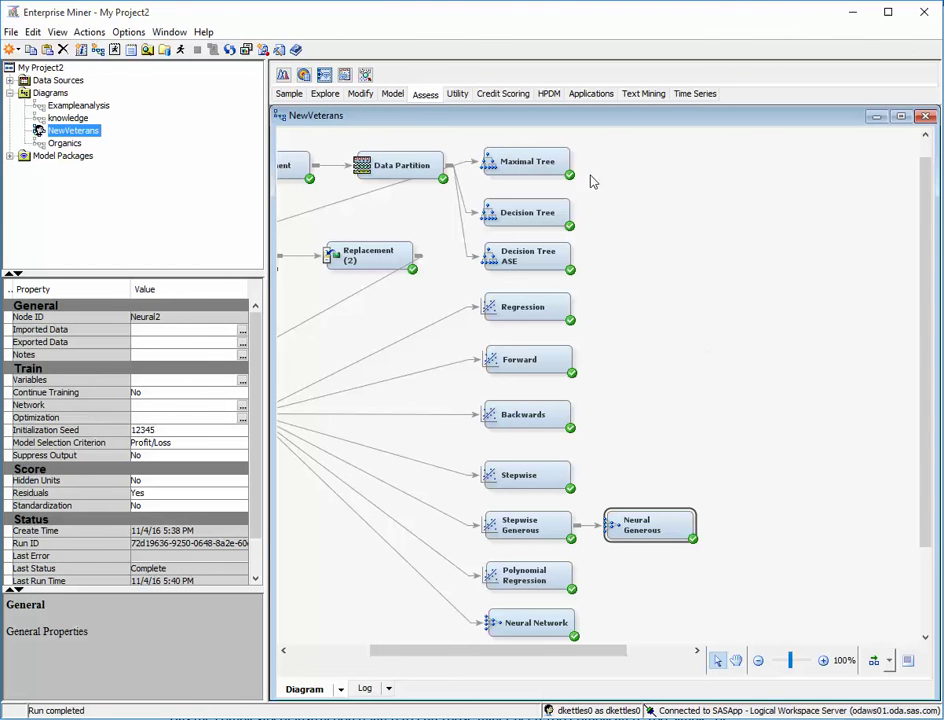
{"action": "left_click_drag", "start_coordinate": [576, 161], "coordinate": [710, 368]}
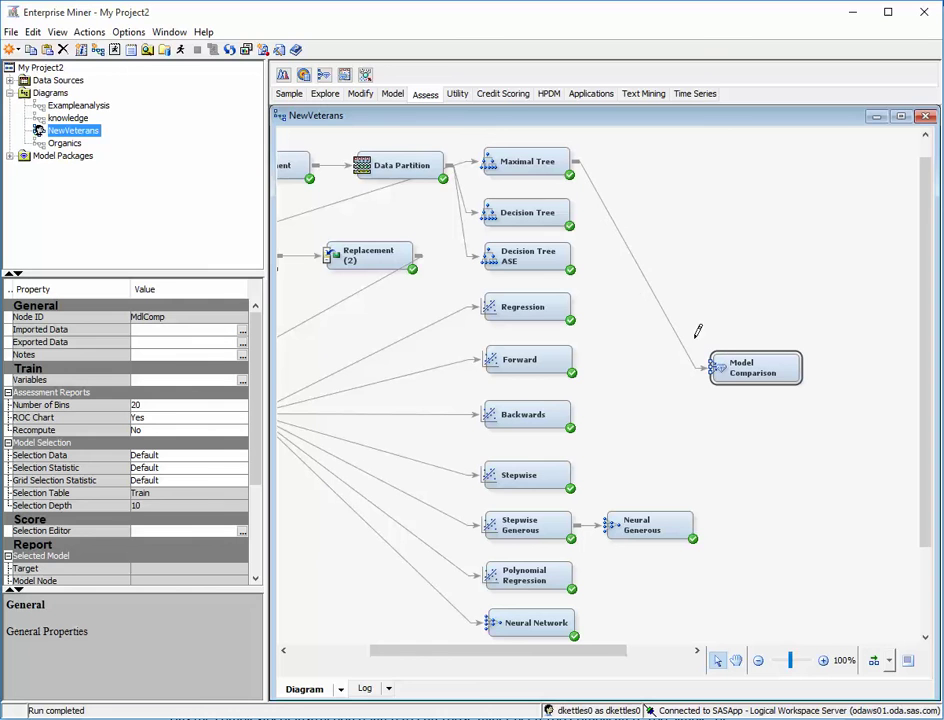
{"action": "left_click_drag", "start_coordinate": [576, 212], "coordinate": [712, 368]}
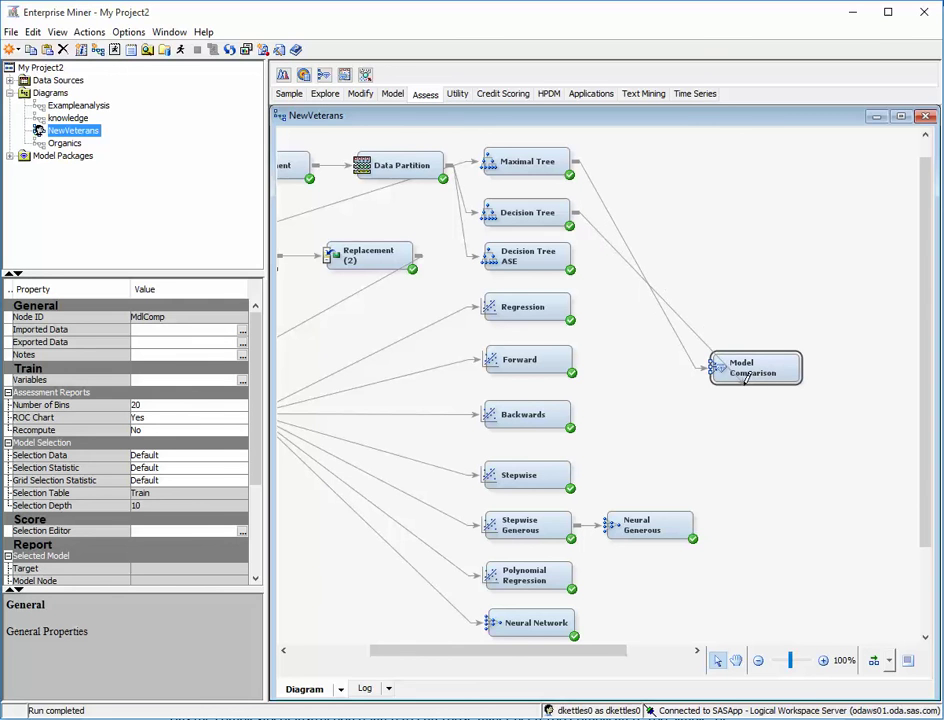
{"action": "left_click_drag", "start_coordinate": [576, 255], "coordinate": [712, 368]}
{"action": "left_click_drag", "start_coordinate": [578, 302], "coordinate": [748, 362]}
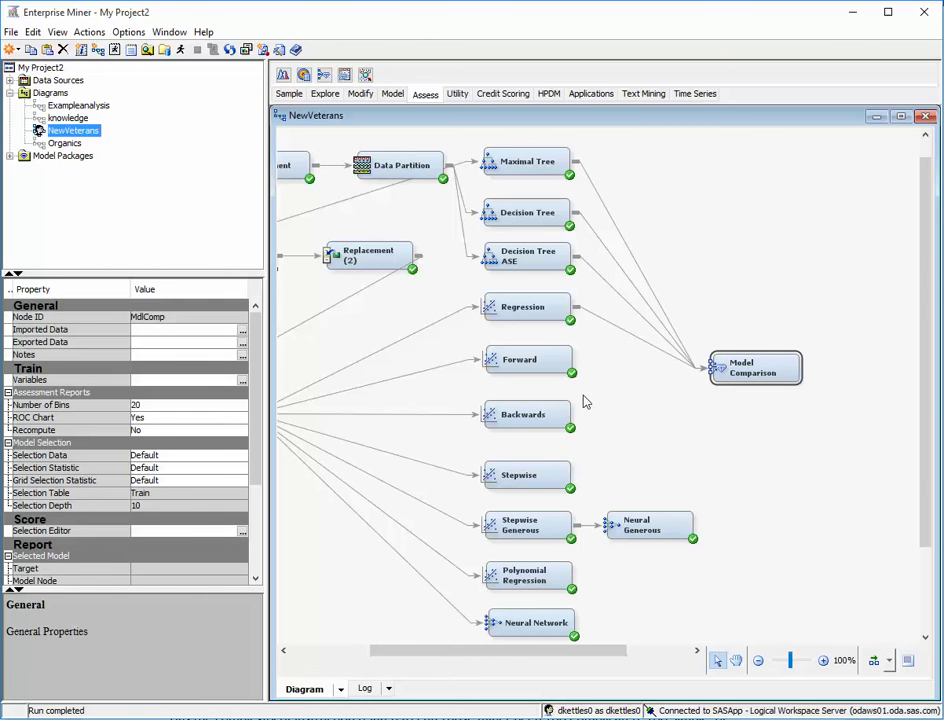
{"action": "left_click_drag", "start_coordinate": [580, 359], "coordinate": [752, 365]}
{"action": "left_click_drag", "start_coordinate": [578, 414], "coordinate": [744, 360]}
{"action": "left_click_drag", "start_coordinate": [578, 475], "coordinate": [712, 368]}
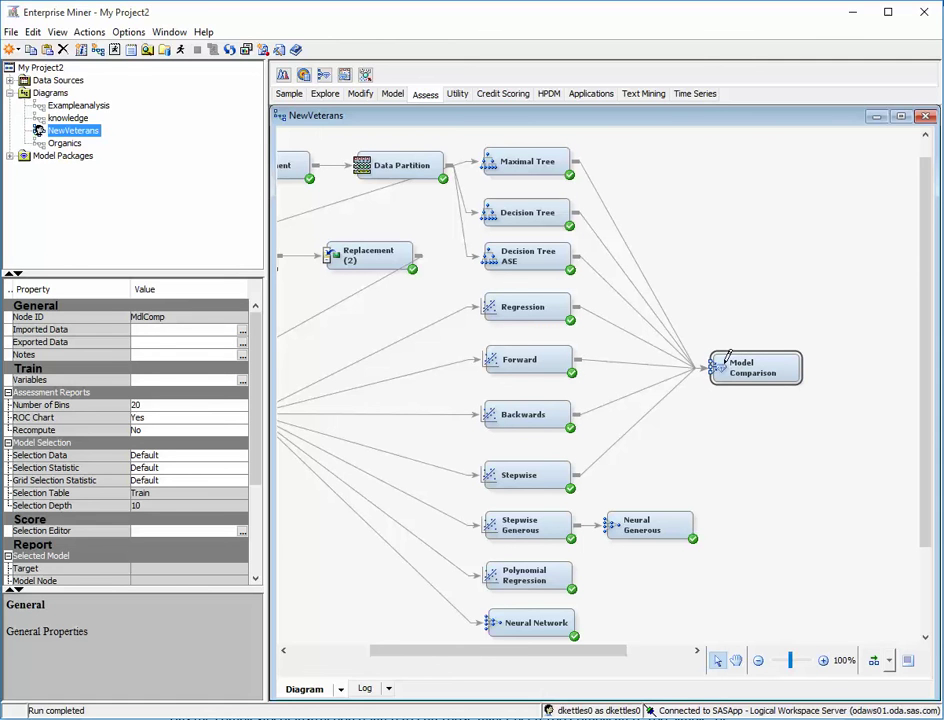
{"action": "left_click_drag", "start_coordinate": [574, 520], "coordinate": [711, 364]}
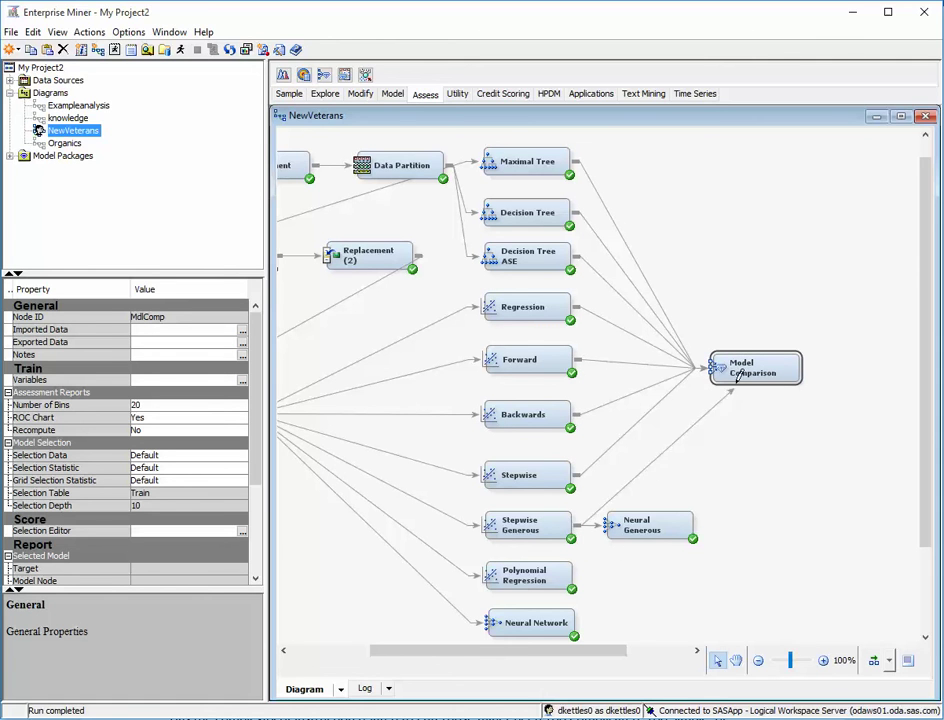
{"action": "left_click_drag", "start_coordinate": [706, 518], "coordinate": [716, 366]}
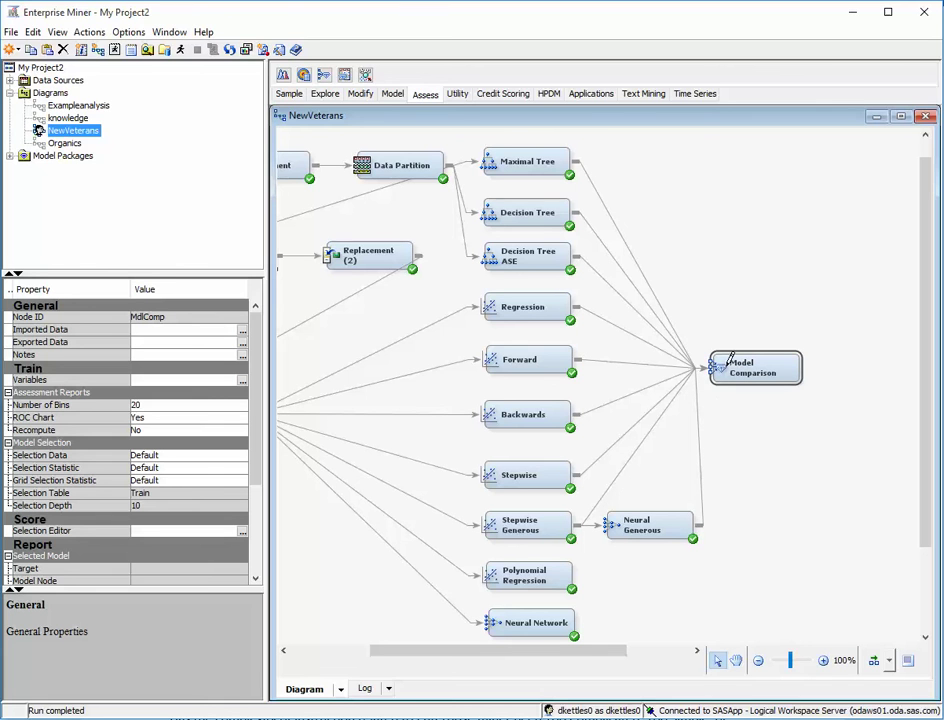
{"action": "left_click_drag", "start_coordinate": [578, 570], "coordinate": [714, 364]}
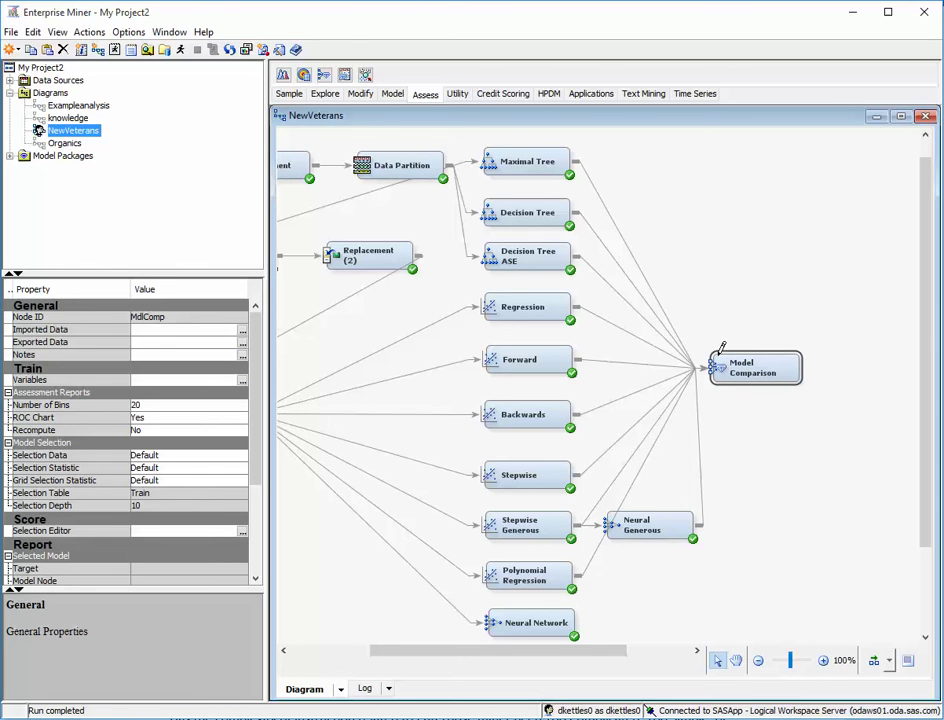
{"action": "left_click_drag", "start_coordinate": [583, 617], "coordinate": [716, 364]}
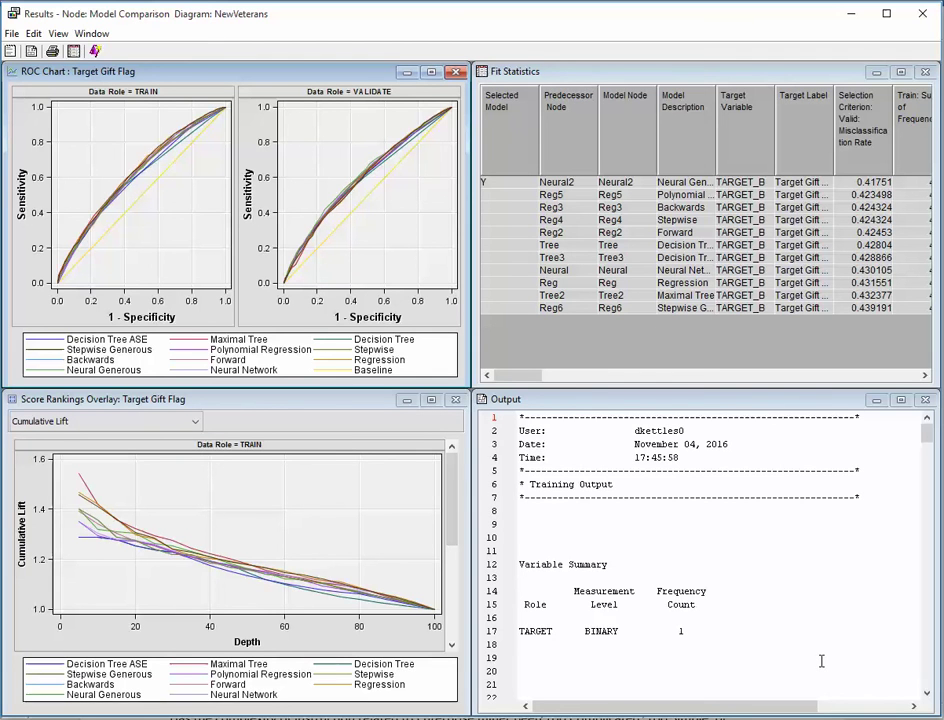
- Maximize the Fit Statistics table so it fills the results window
{"action": "left_click", "coordinate": [900, 72]}
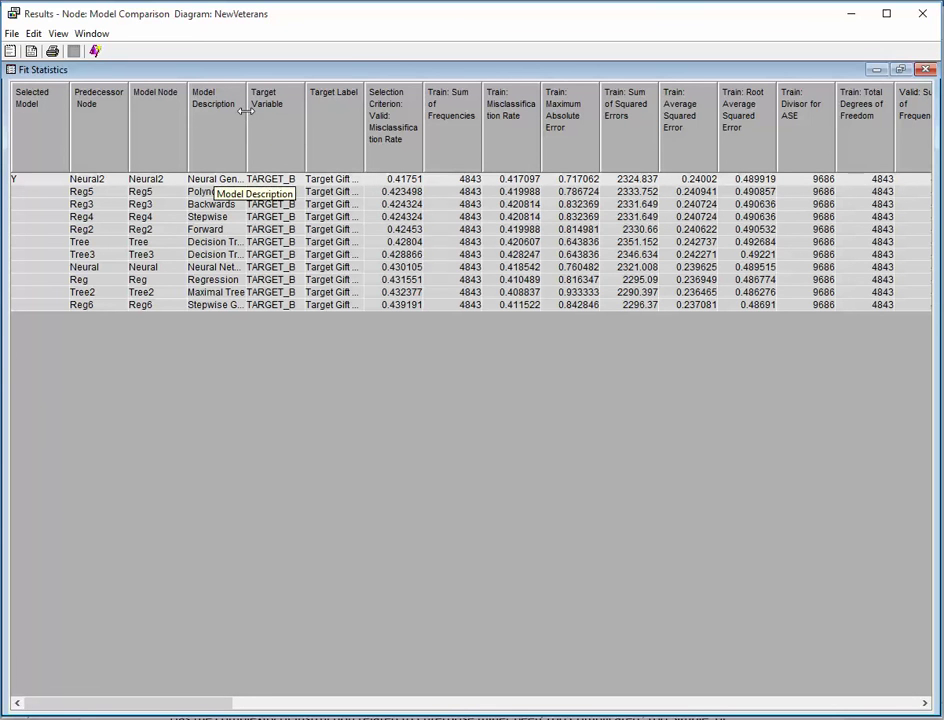
- Widen the Model Description column to show full model names, then view the columns further right
{"action": "left_click_drag", "start_coordinate": [246, 111], "coordinate": [268, 121]}
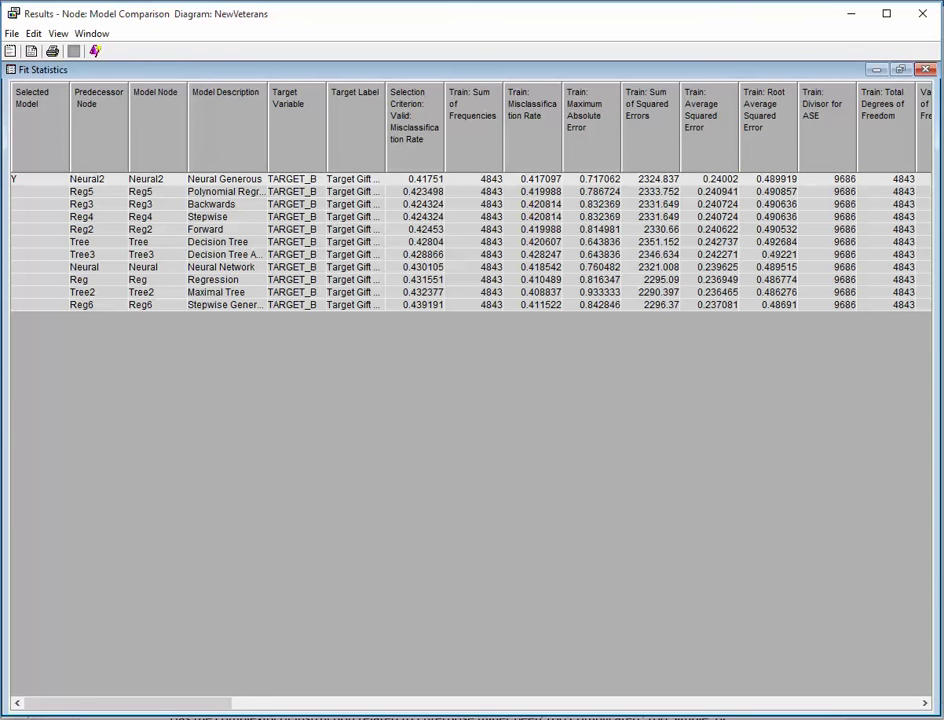
{"action": "left_click_drag", "start_coordinate": [158, 706], "coordinate": [262, 706]}
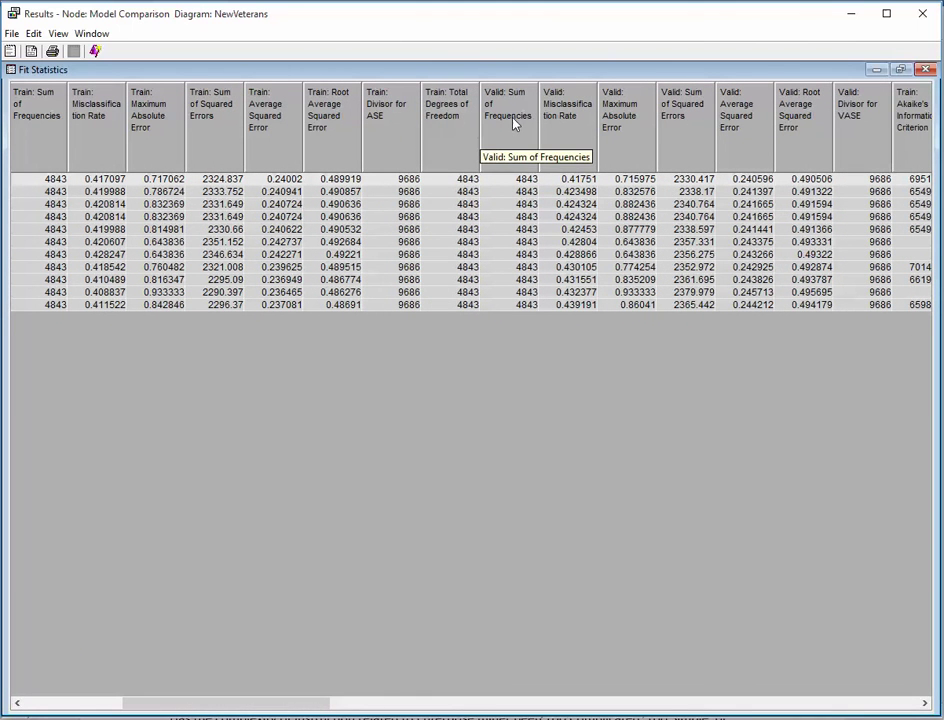
- Sort the models by Valid Misclassification Rate, then by Valid Average Squared Error, lowest first
{"action": "left_click", "coordinate": [568, 131]}
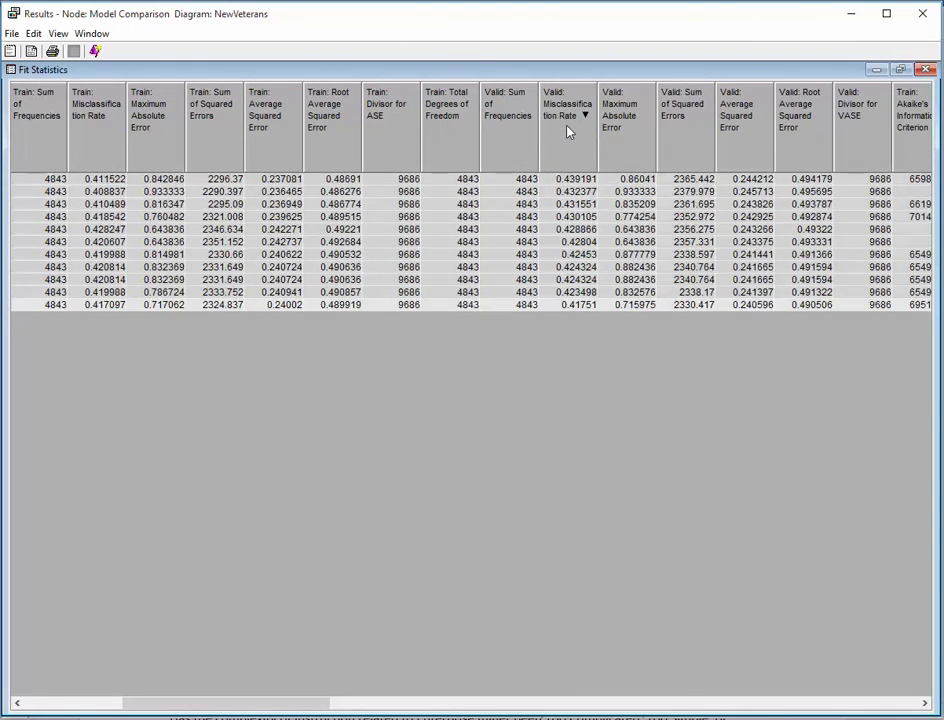
{"action": "left_click", "coordinate": [568, 131]}
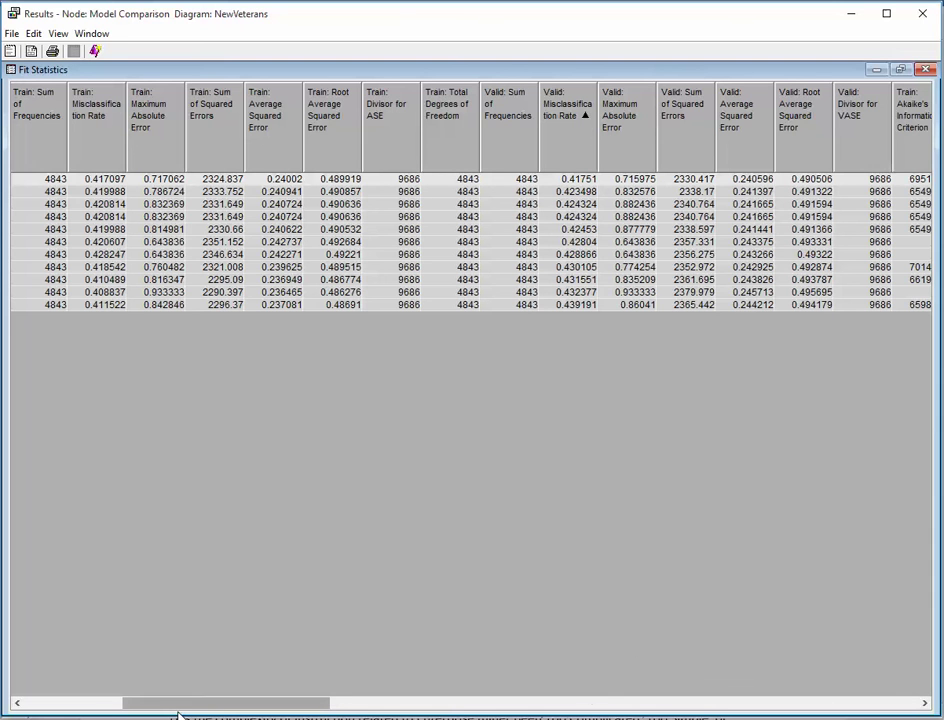
{"action": "left_click_drag", "start_coordinate": [173, 707], "coordinate": [213, 705]}
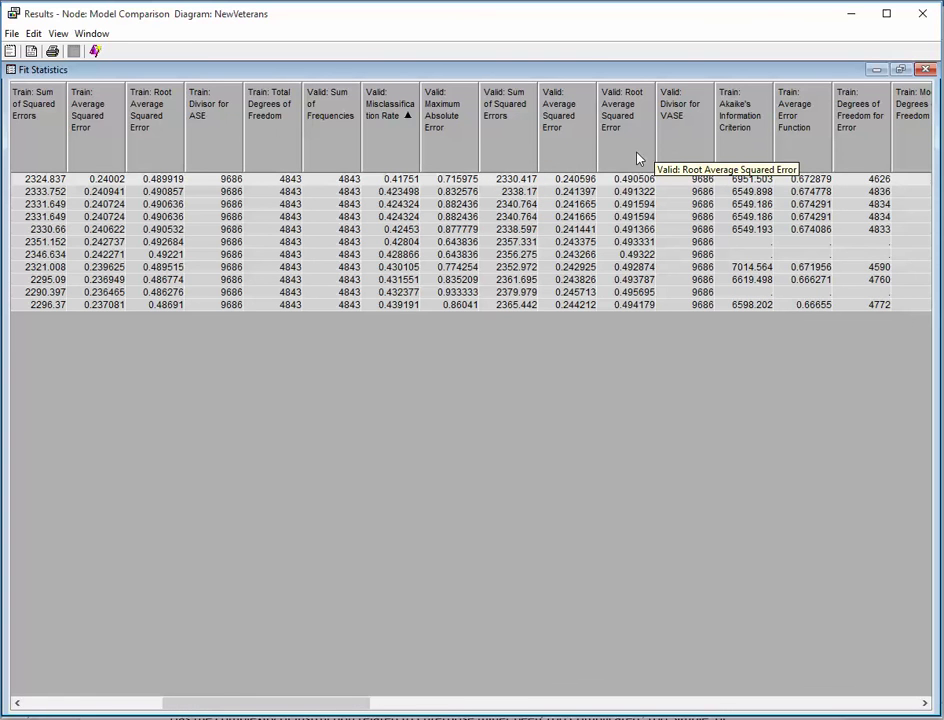
{"action": "left_click", "coordinate": [565, 160]}
{"action": "left_click", "coordinate": [568, 158]}
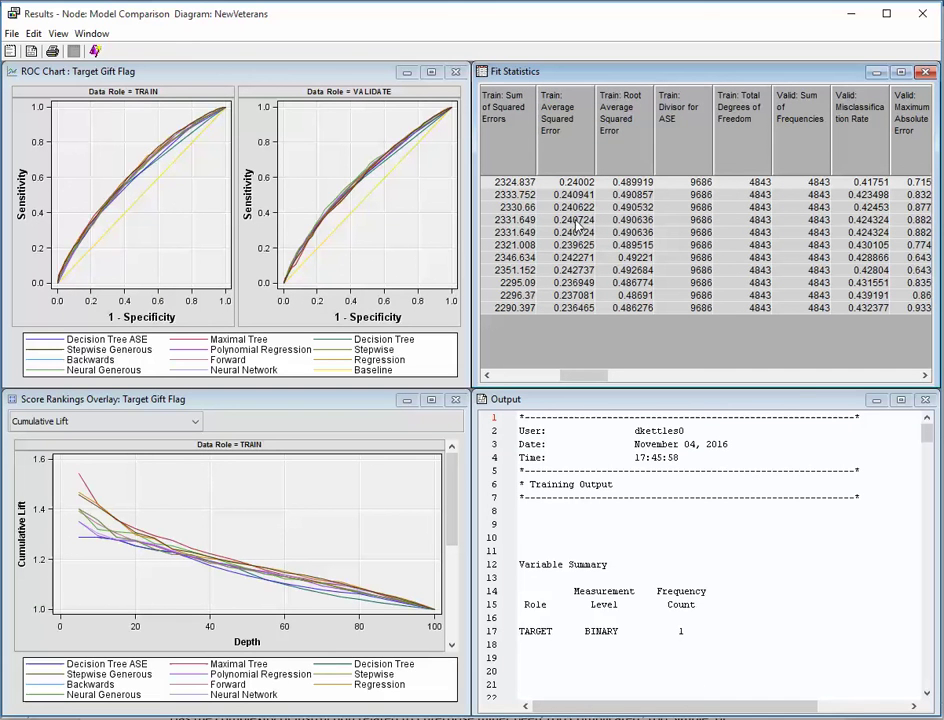
- Bring the model names and descriptions back into view in the sorted Fit Statistics table
{"action": "left_click", "coordinate": [641, 579]}
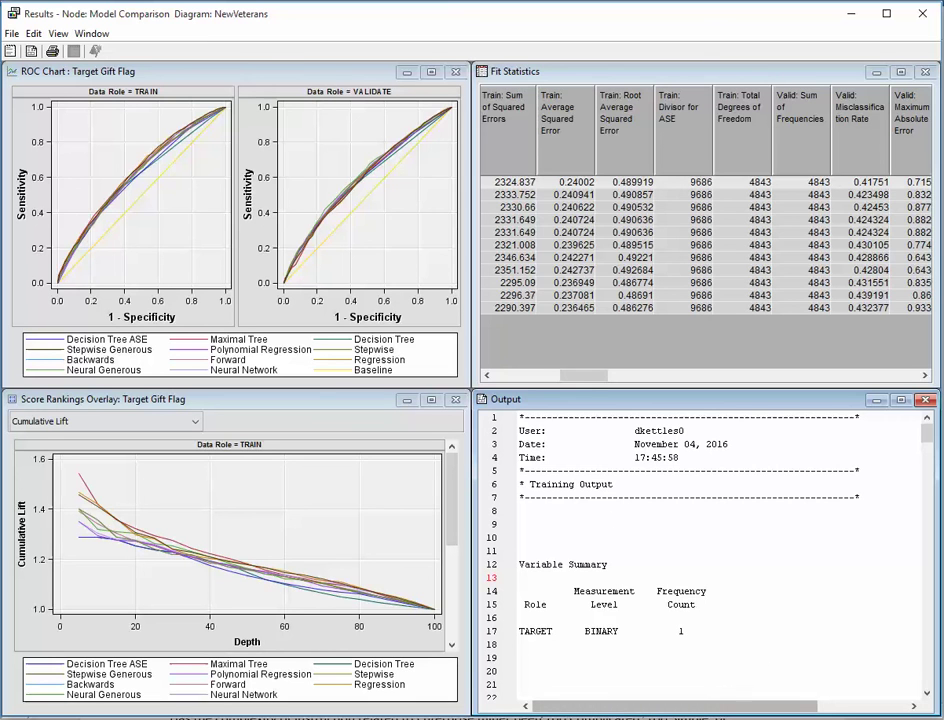
{"action": "left_click_drag", "start_coordinate": [592, 375], "coordinate": [508, 388]}
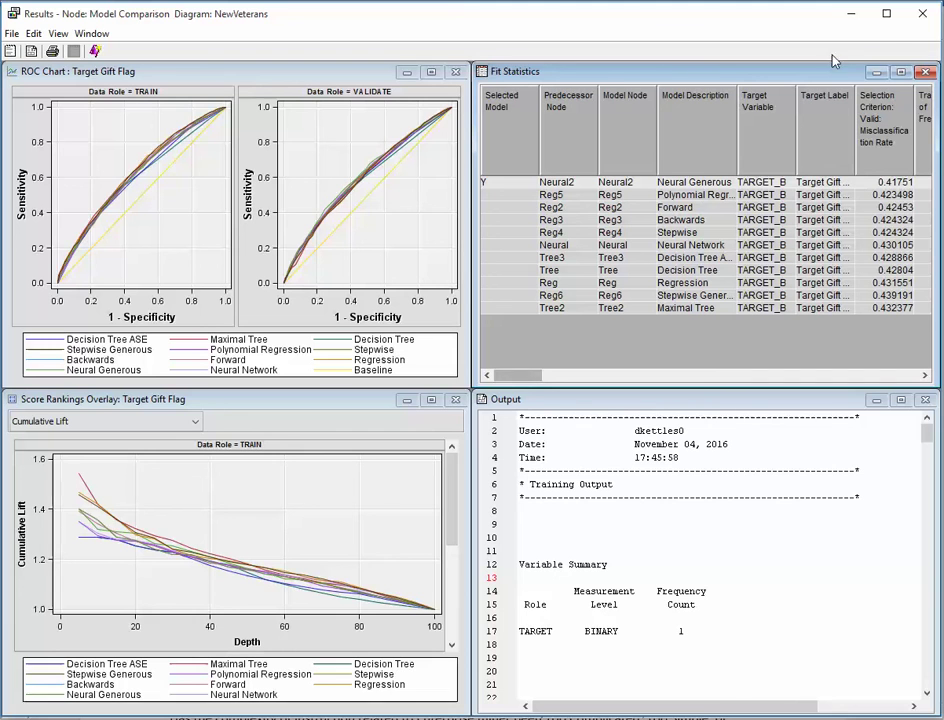
{"action": "left_click", "coordinate": [903, 74]}
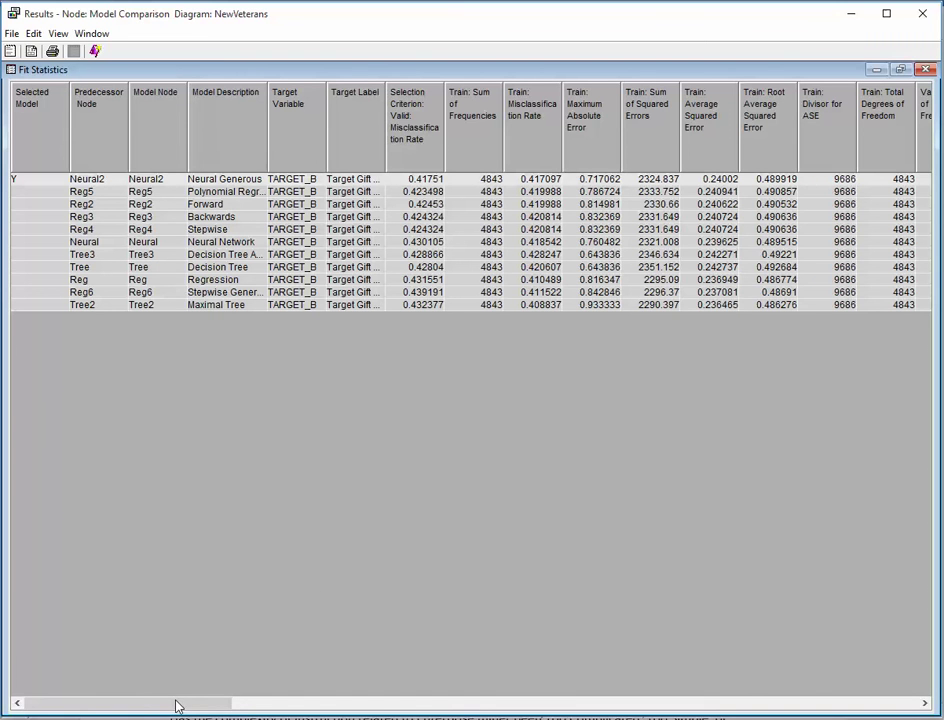
{"action": "left_click_drag", "start_coordinate": [177, 705], "coordinate": [162, 706]}
{"action": "left_click", "coordinate": [22, 207]}
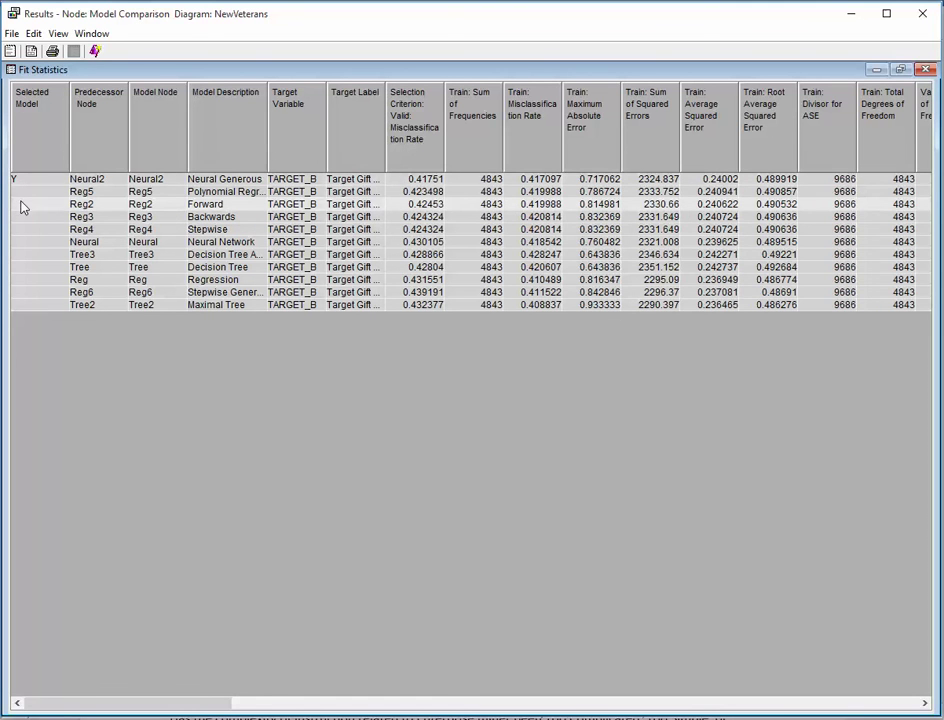